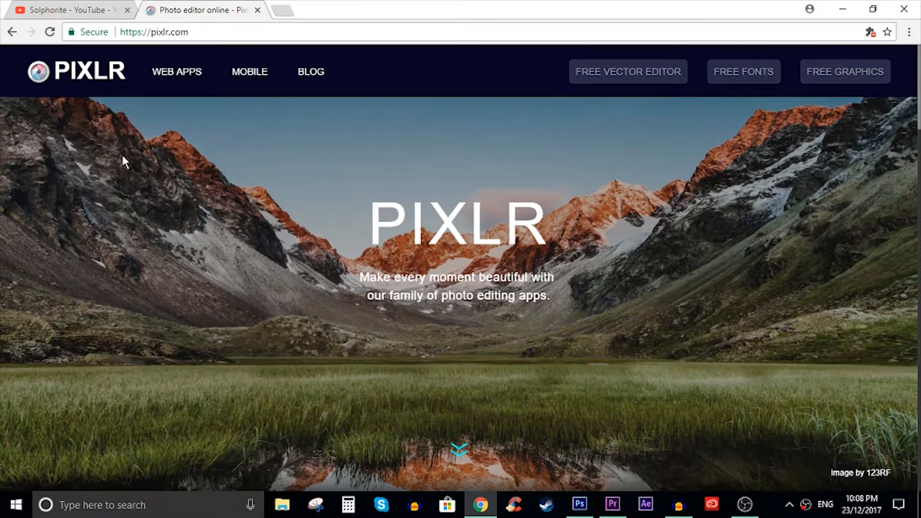
- Launch Pixlr Editor from the Pixlr home page
{"action": "scroll", "coordinate": [465, 180], "scroll_direction": "down", "scroll_amount": 5}
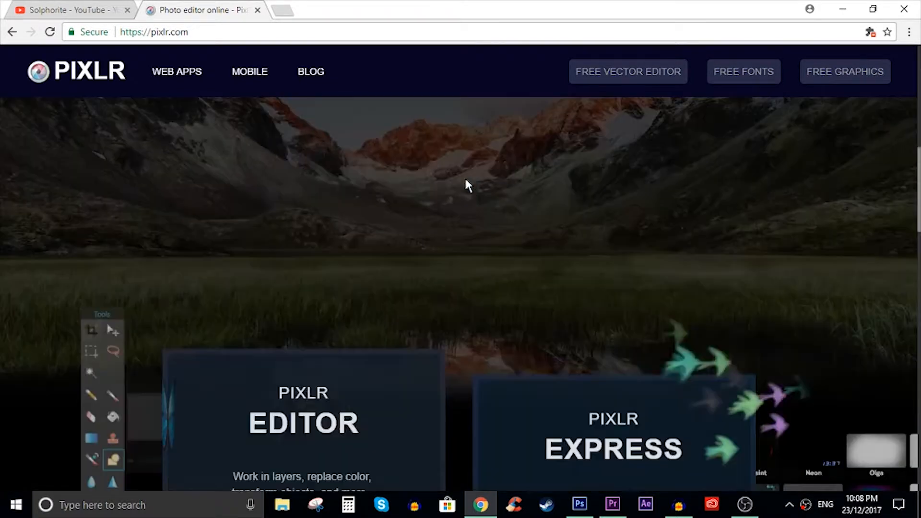
{"action": "left_click_drag", "start_coordinate": [277, 130], "coordinate": [338, 163]}
{"action": "left_click", "coordinate": [314, 302]}
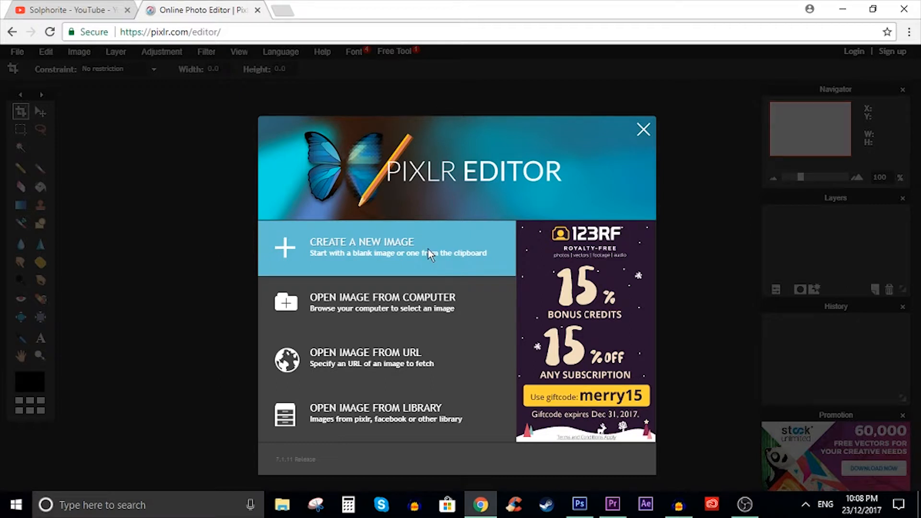
- Create a new transparent 800 x 800 px image named Profile Pic and maximize its window
{"action": "left_click", "coordinate": [428, 249]}
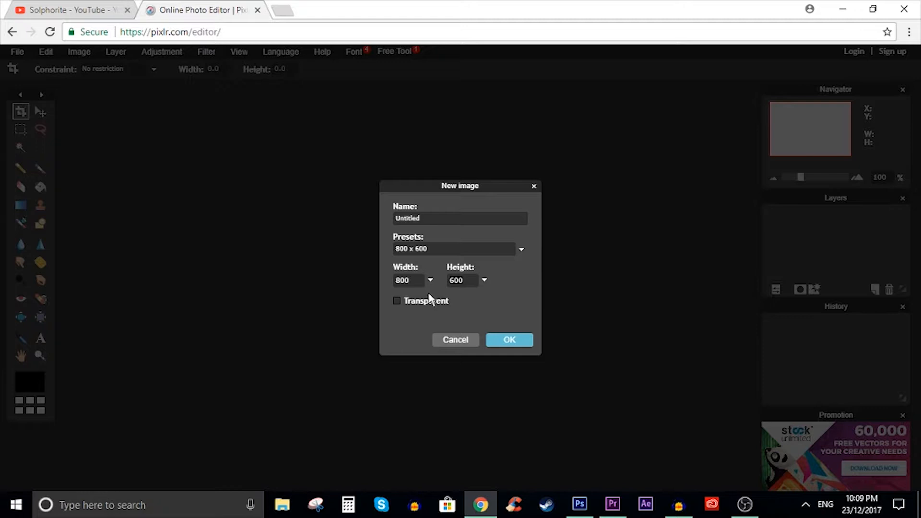
{"action": "left_click", "coordinate": [397, 300]}
{"action": "type", "text": "Profile Pic"}
{"action": "left_click", "coordinate": [510, 340]}
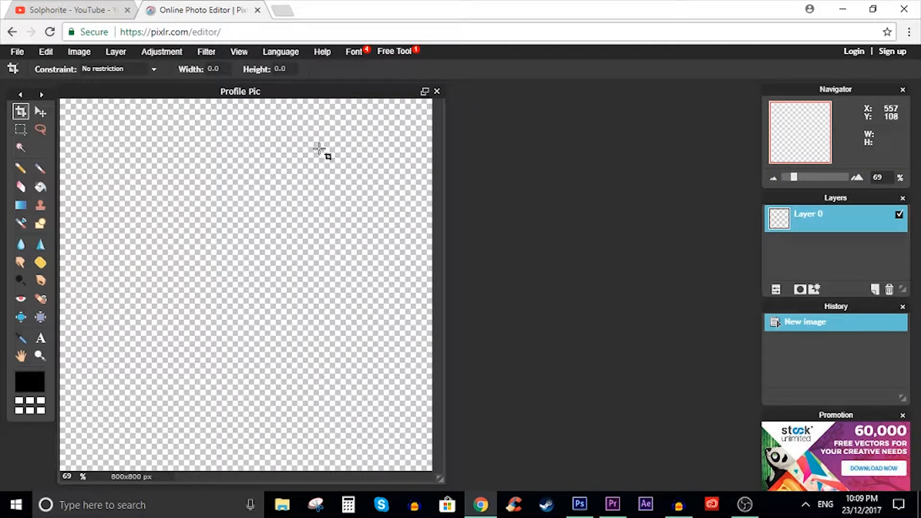
{"action": "left_click", "coordinate": [425, 91]}
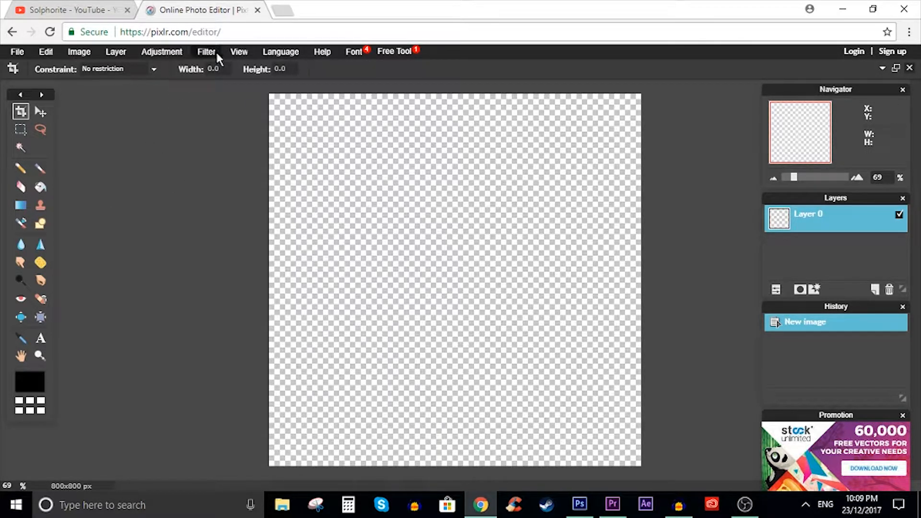
- Start a text layer near the centre of the canvas and move the text settings dialog away from it
{"action": "left_click", "coordinate": [41, 338]}
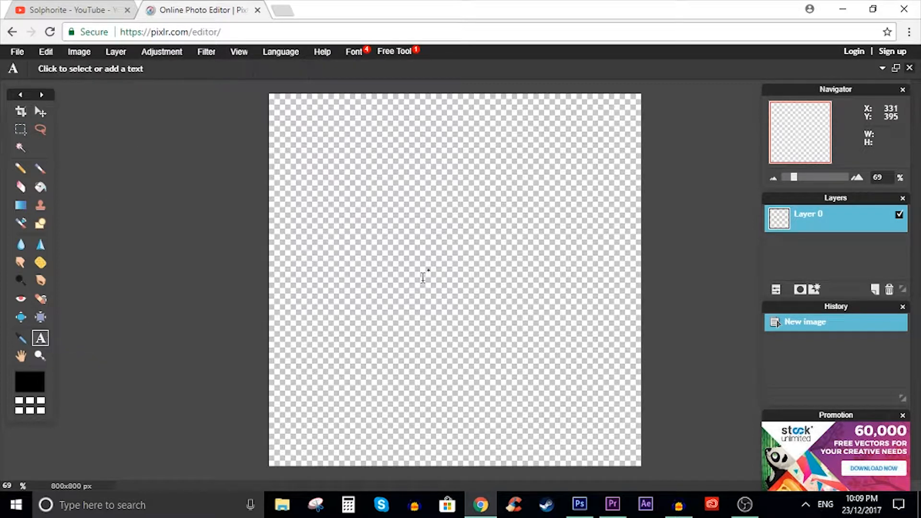
{"action": "left_click", "coordinate": [454, 263]}
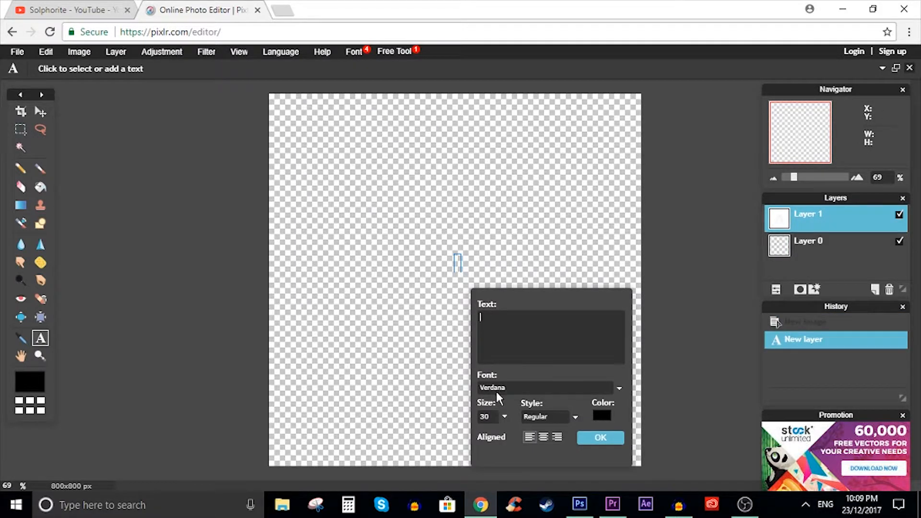
{"action": "left_click_drag", "start_coordinate": [503, 295], "coordinate": [546, 177]}
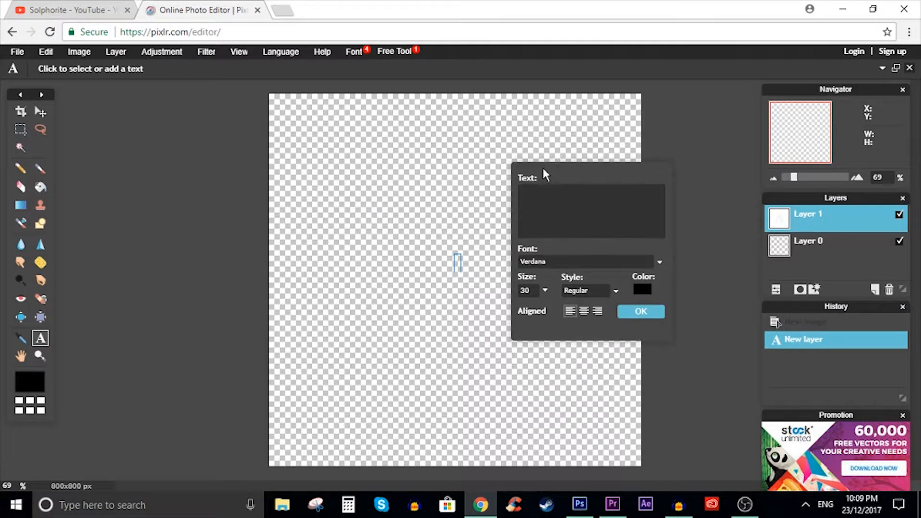
- Open dafont.com in a new browser tab to view its font categories
{"action": "left_click", "coordinate": [283, 10]}
{"action": "type", "text": "da"}
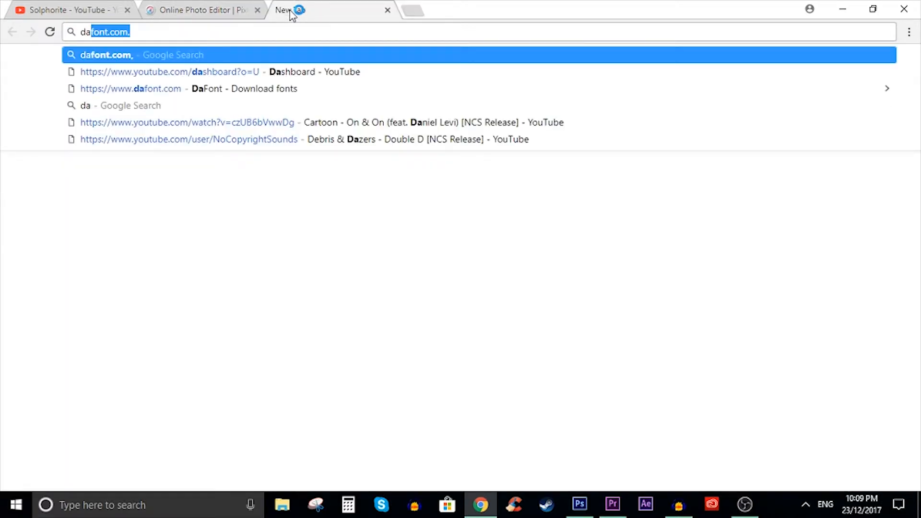
{"action": "type", "text": "font.com"}
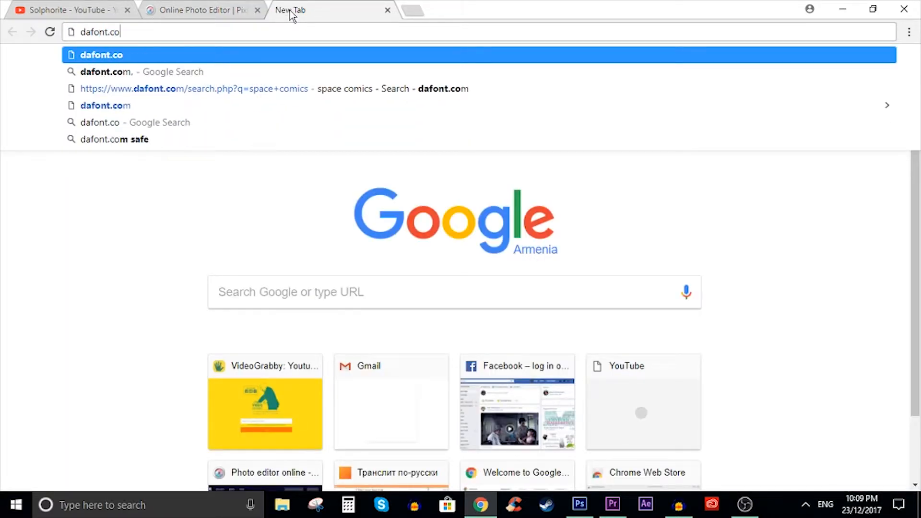
{"action": "key", "text": "Return"}
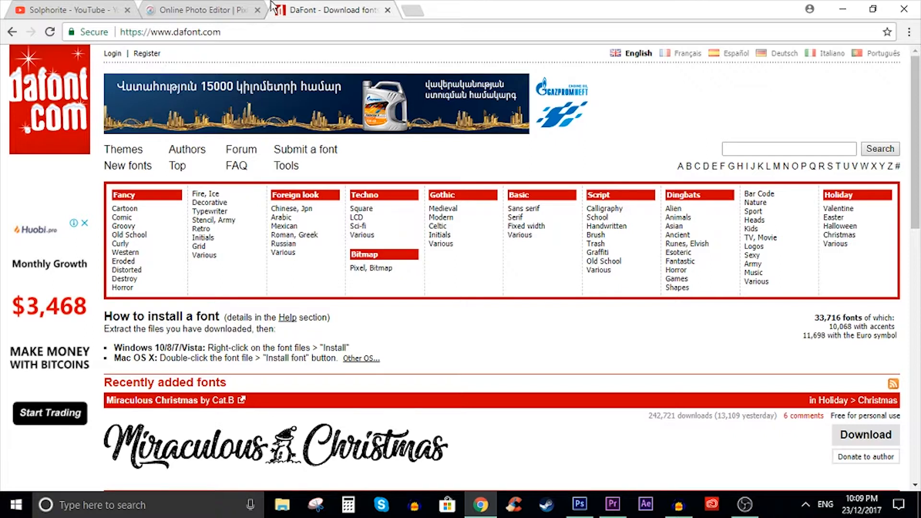
- View the Solphorite YouTube channel's banner and profile picture, returning to the Pixlr image
{"action": "left_click", "coordinate": [202, 9]}
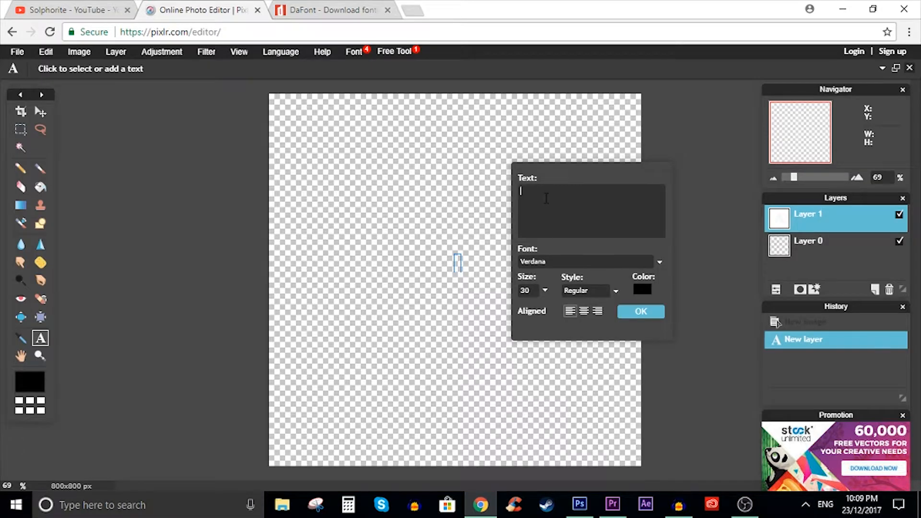
{"action": "left_click", "coordinate": [98, 9]}
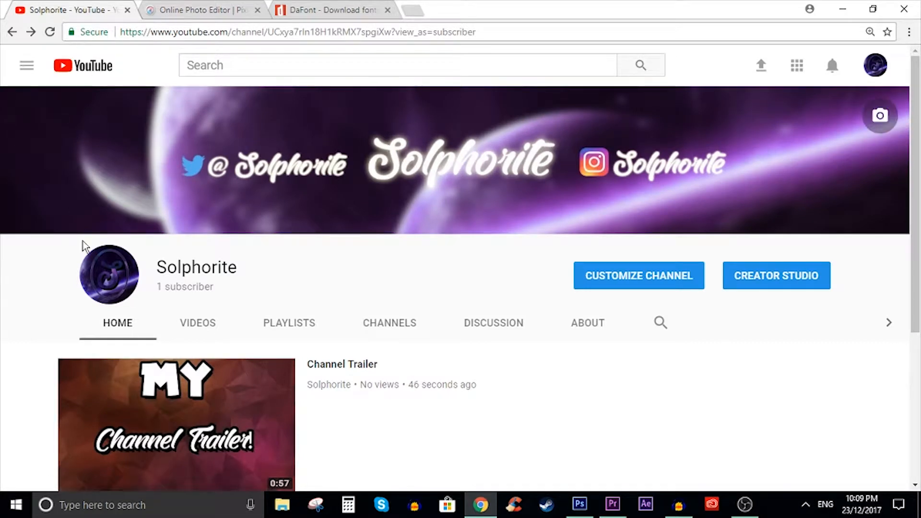
{"action": "left_click", "coordinate": [225, 9]}
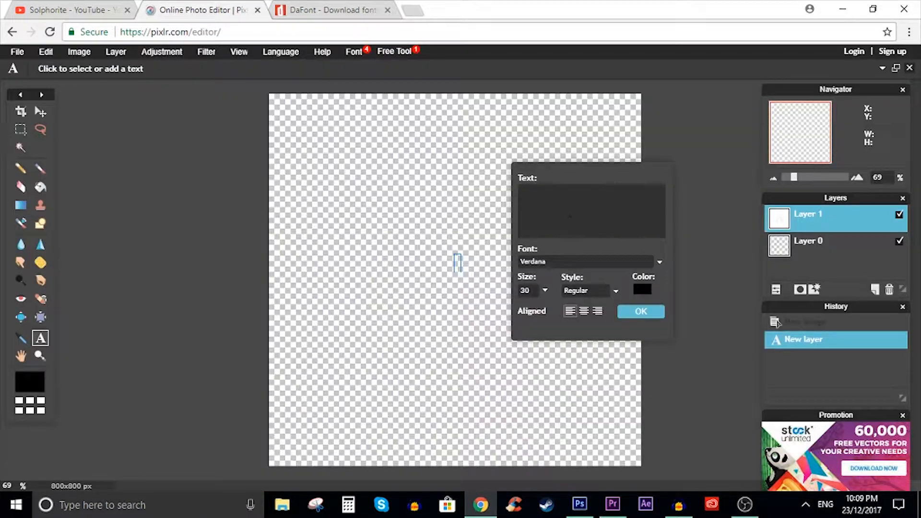
- Enter the letter S as the text and set its font to Space Comics
{"action": "left_click", "coordinate": [559, 264]}
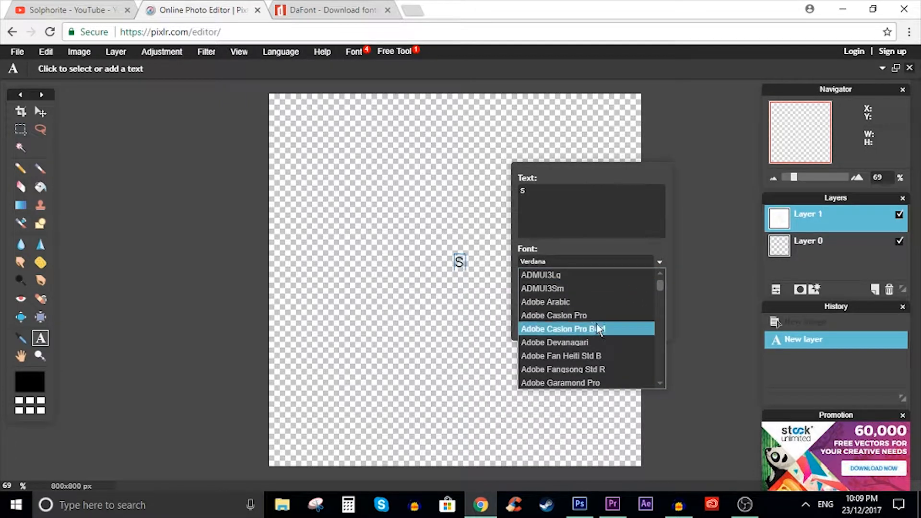
{"action": "scroll", "coordinate": [595, 324], "scroll_direction": "down", "scroll_amount": 5}
{"action": "scroll", "coordinate": [595, 321], "scroll_direction": "down", "scroll_amount": 15}
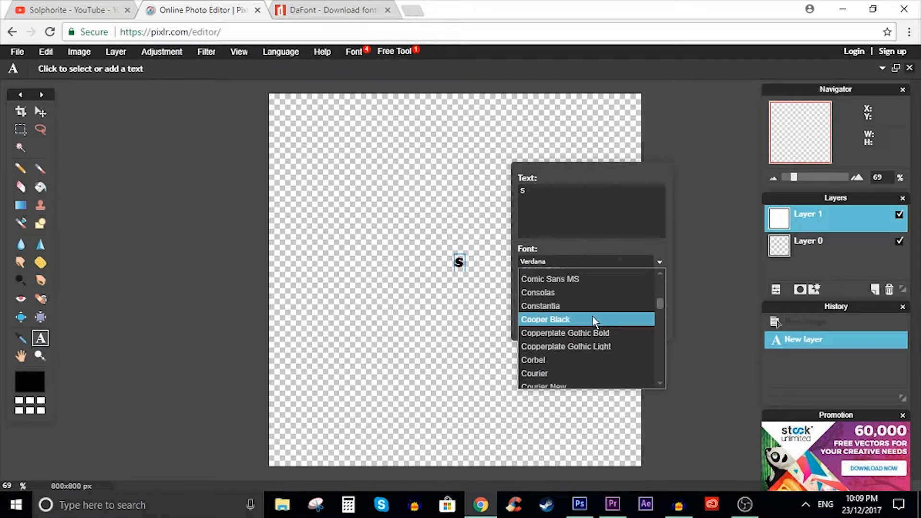
{"action": "scroll", "coordinate": [592, 332], "scroll_direction": "down", "scroll_amount": 20}
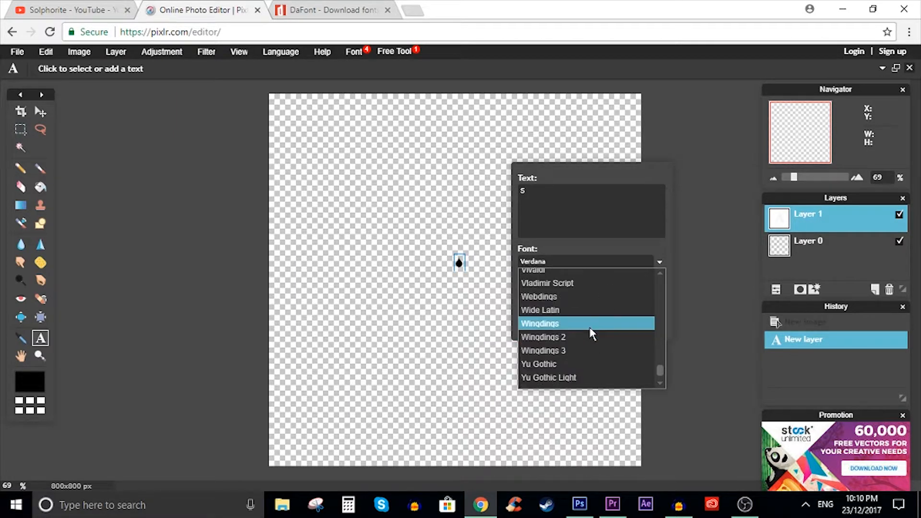
{"action": "scroll", "coordinate": [590, 330], "scroll_direction": "up", "scroll_amount": 20}
{"action": "scroll", "coordinate": [590, 335], "scroll_direction": "down", "scroll_amount": 6}
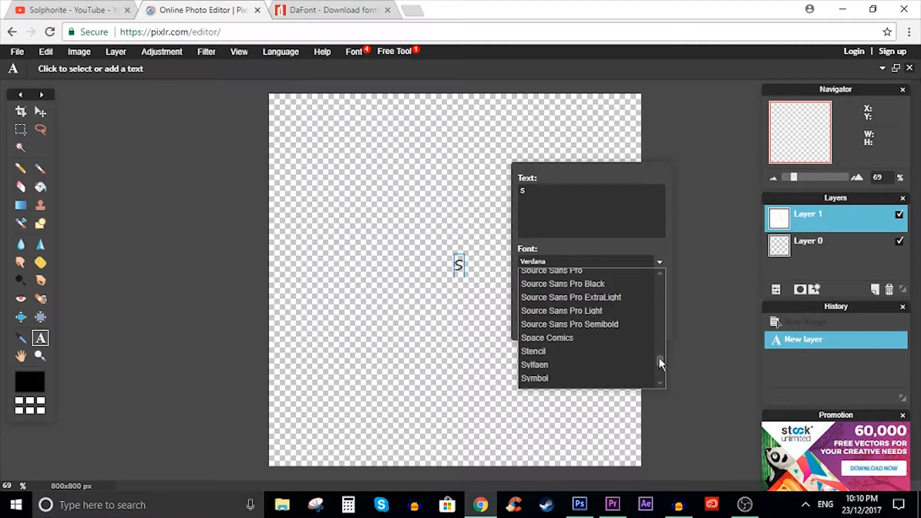
{"action": "left_click", "coordinate": [585, 338]}
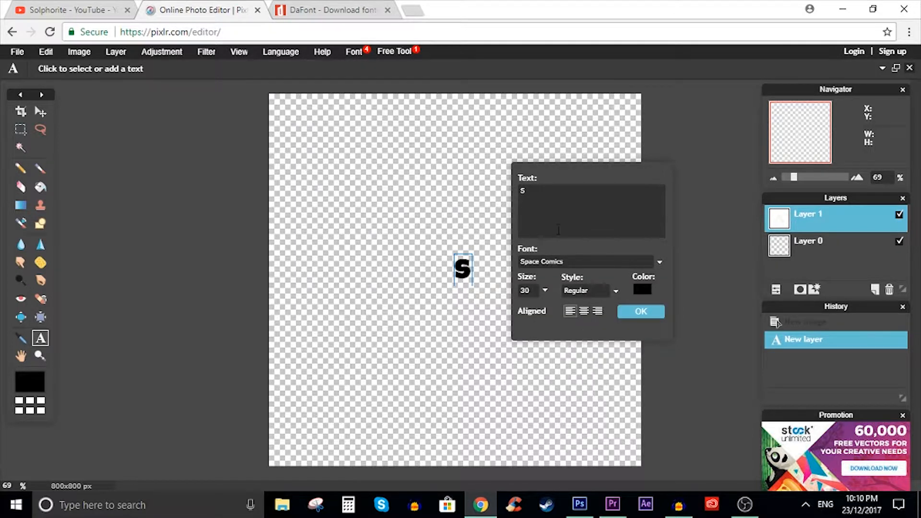
- Set the S text's size to 959 and position the letter in the middle of the canvas
{"action": "left_click", "coordinate": [545, 291]}
{"action": "left_click_drag", "start_coordinate": [494, 309], "coordinate": [546, 305]}
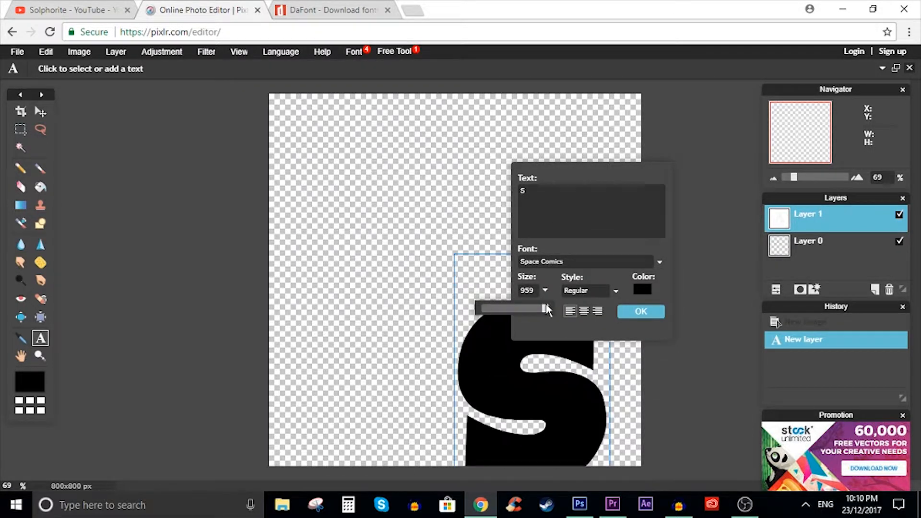
{"action": "left_click_drag", "start_coordinate": [497, 367], "coordinate": [422, 246]}
{"action": "left_click", "coordinate": [650, 312]}
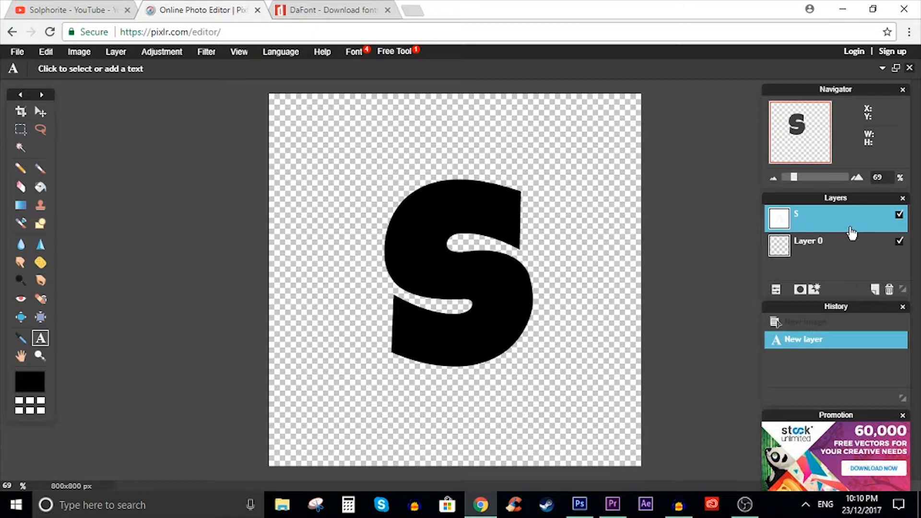
- Rasterize the S layer and free-transform the letter, enlarging it, tilting it slightly clockwise and centring it on the canvas
{"action": "right_click", "coordinate": [811, 214]}
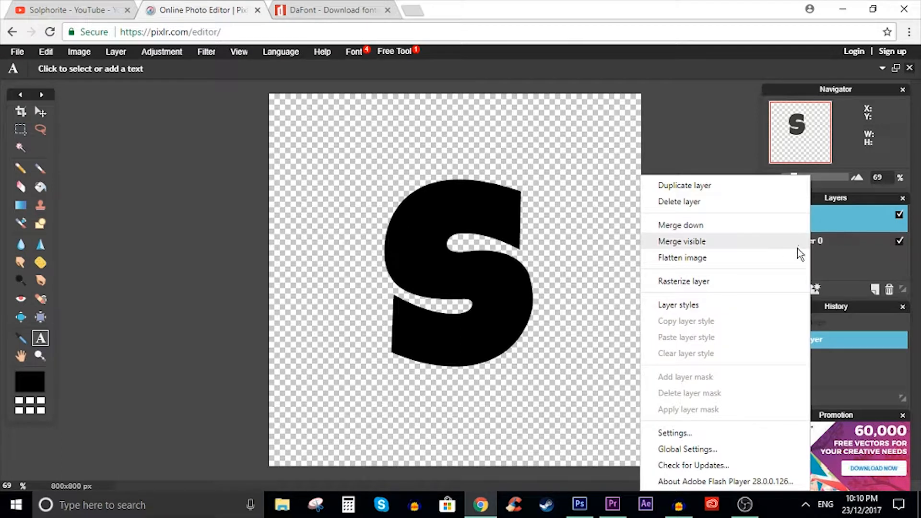
{"action": "left_click", "coordinate": [696, 282]}
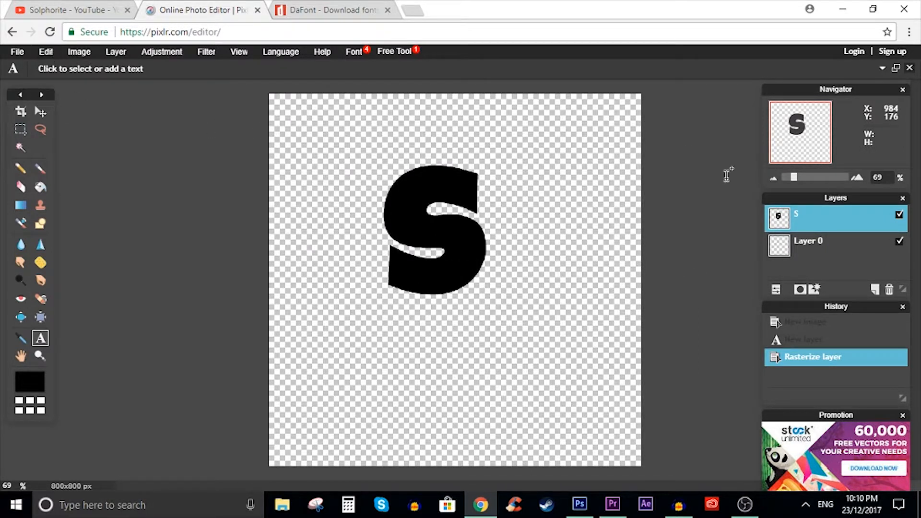
{"action": "left_click", "coordinate": [45, 54]}
{"action": "left_click", "coordinate": [115, 152]}
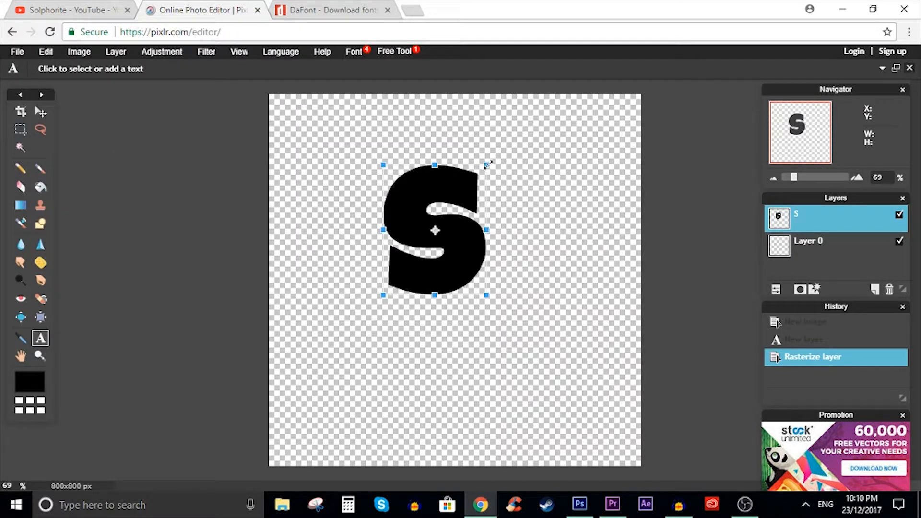
{"action": "left_click_drag", "start_coordinate": [488, 165], "coordinate": [519, 126]}
{"action": "left_click_drag", "start_coordinate": [470, 203], "coordinate": [506, 232]}
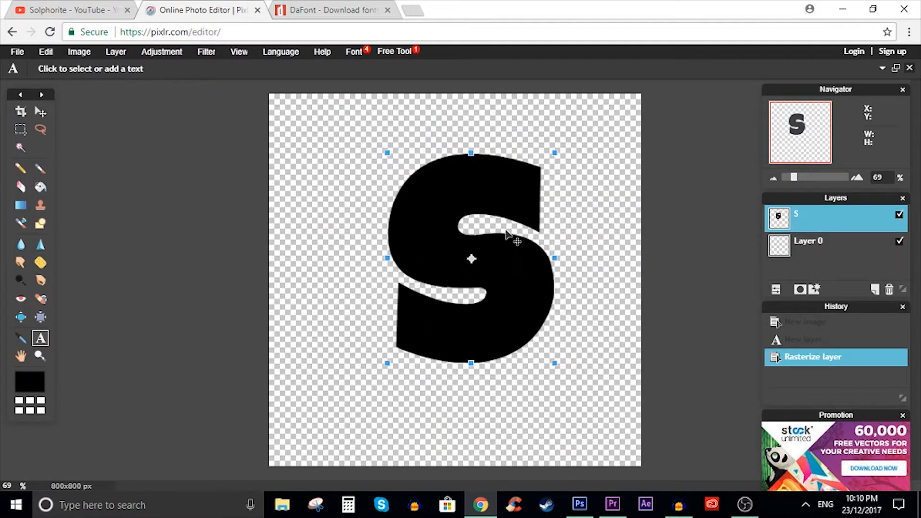
{"action": "left_click_drag", "start_coordinate": [560, 137], "coordinate": [570, 144]}
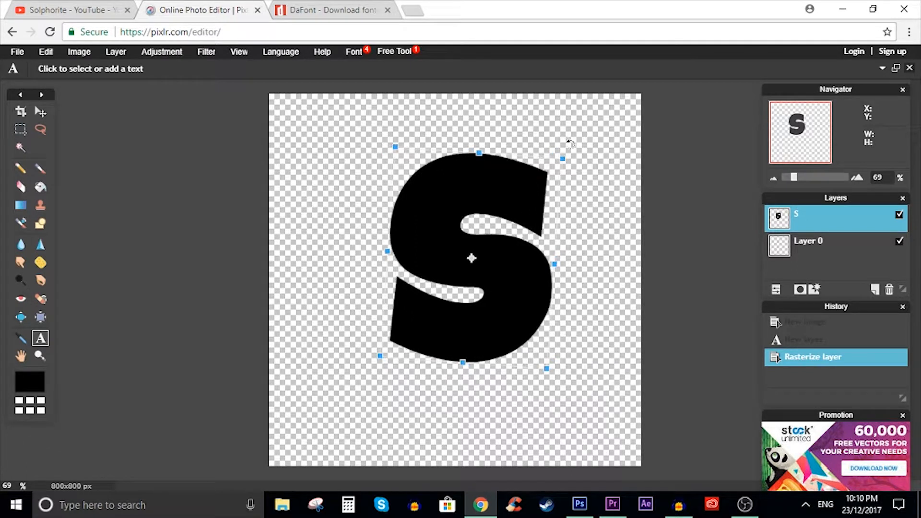
{"action": "left_click_drag", "start_coordinate": [495, 218], "coordinate": [478, 229]}
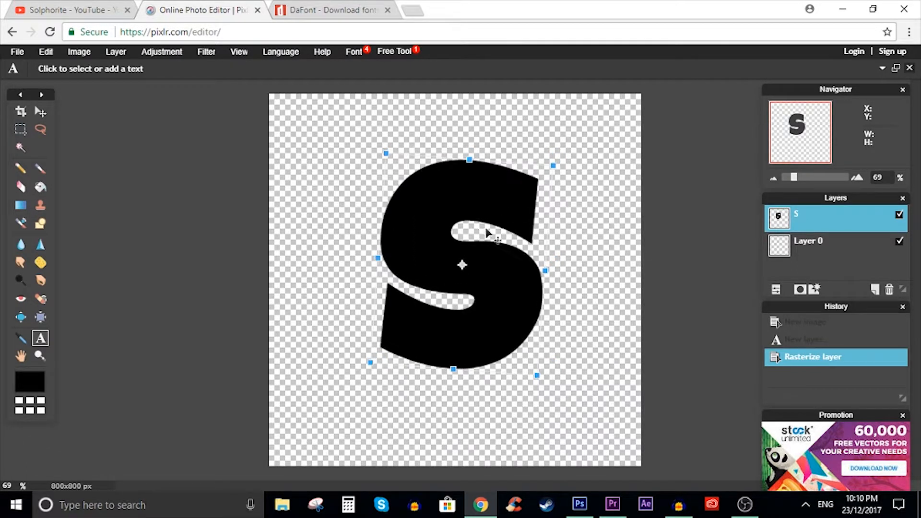
{"action": "key", "text": "Return"}
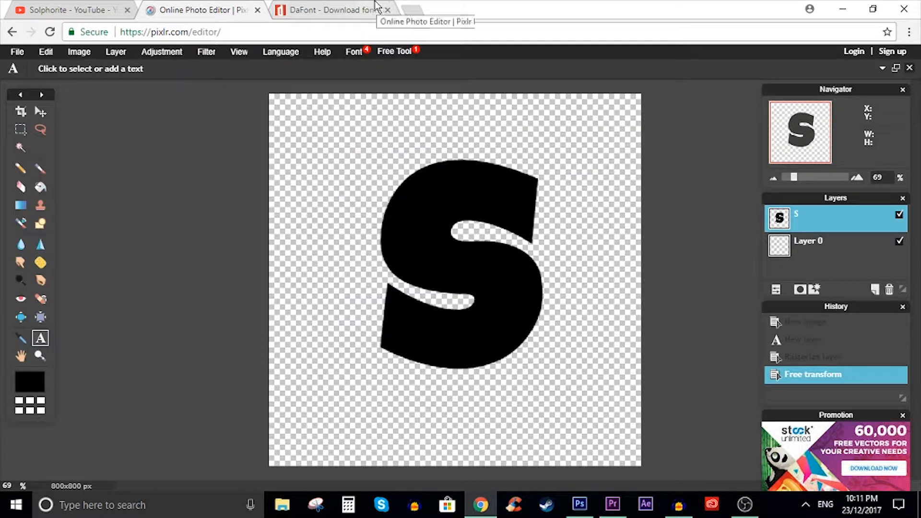
- Search Google Images for "polygon background" in a new tab and browse the pictures
{"action": "left_click", "coordinate": [413, 10]}
{"action": "type", "text": "poly"}
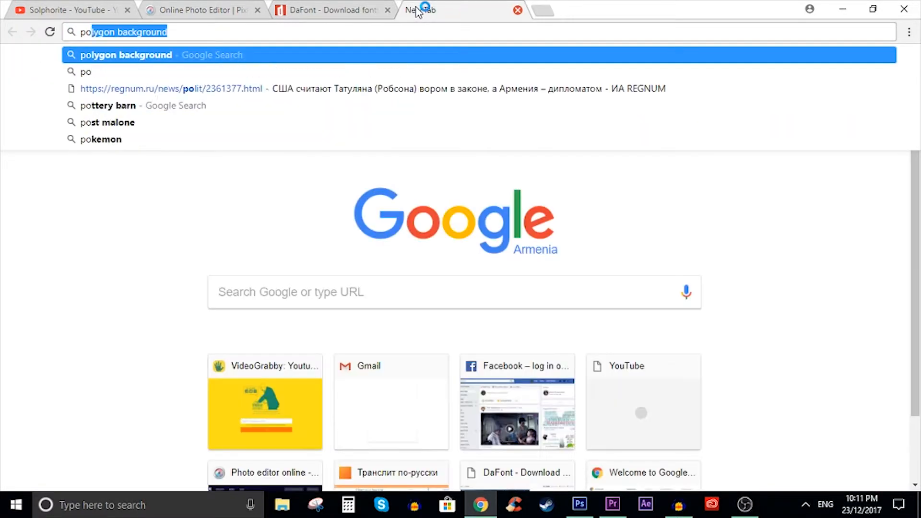
{"action": "type", "text": "gon"}
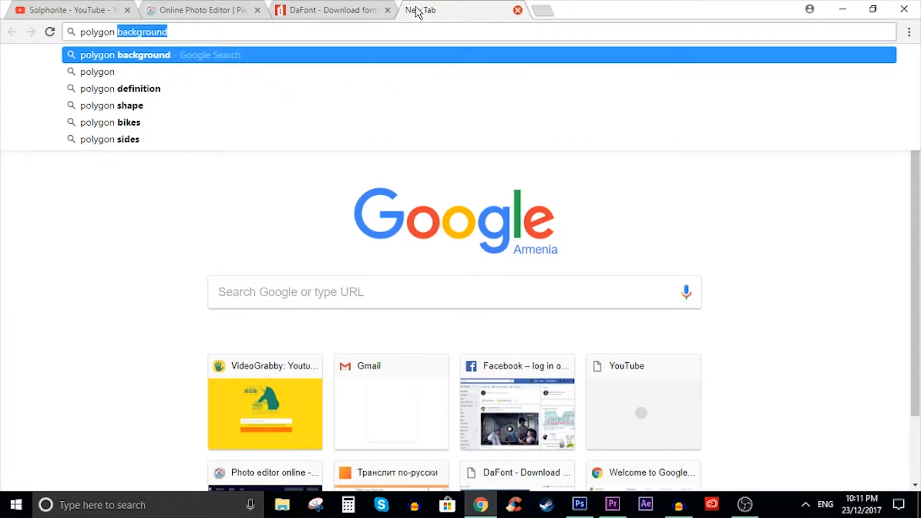
{"action": "key", "text": "Return"}
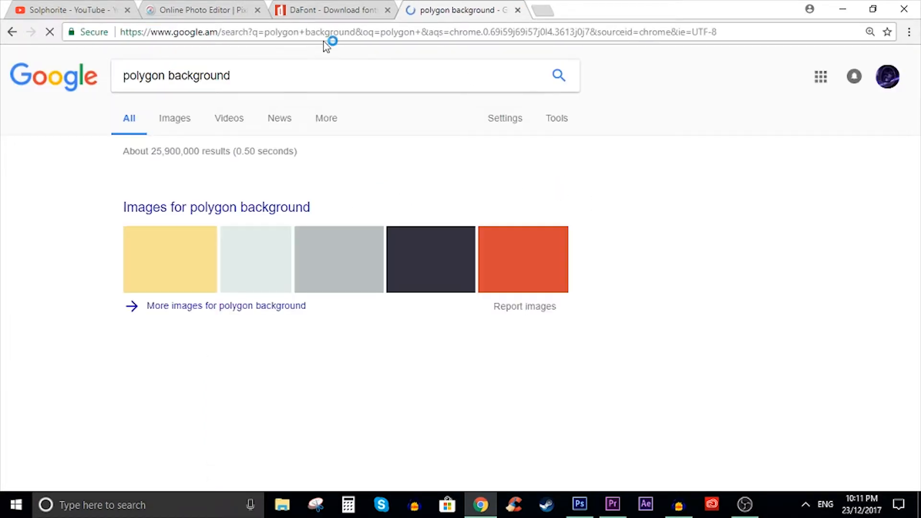
{"action": "left_click", "coordinate": [190, 123]}
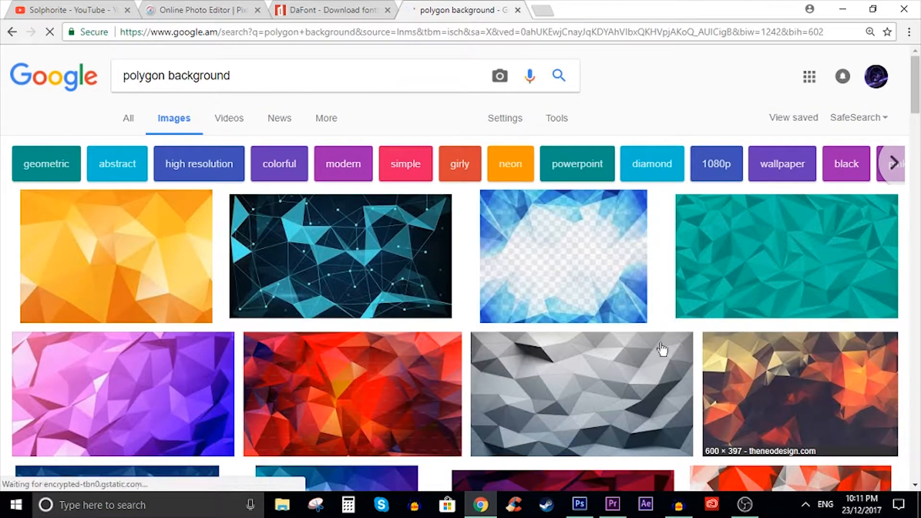
{"action": "scroll", "coordinate": [447, 299], "scroll_direction": "down", "scroll_amount": 5}
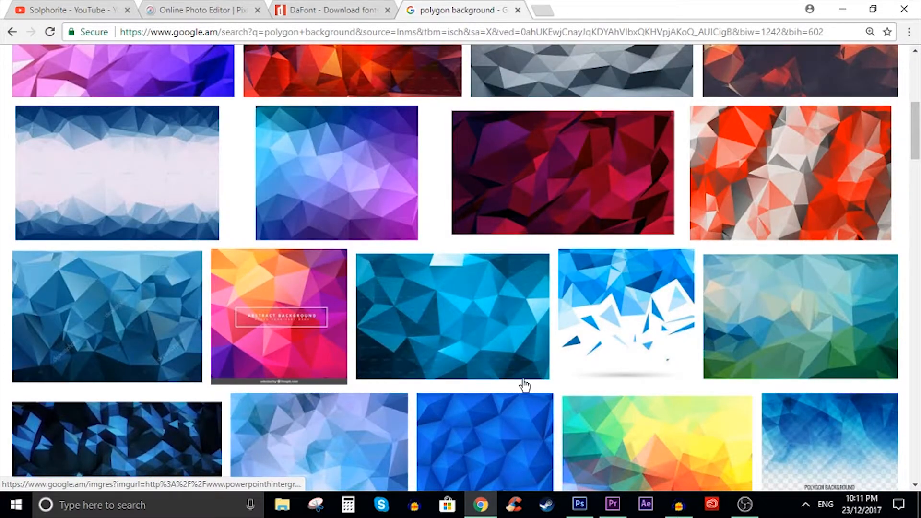
{"action": "scroll", "coordinate": [540, 411], "scroll_direction": "down", "scroll_amount": 4}
{"action": "scroll", "coordinate": [365, 301], "scroll_direction": "up", "scroll_amount": 10}
- Change the image search to "polygon texture"
{"action": "left_click_drag", "start_coordinate": [232, 77], "coordinate": [169, 87]}
{"action": "type", "text": "te"}
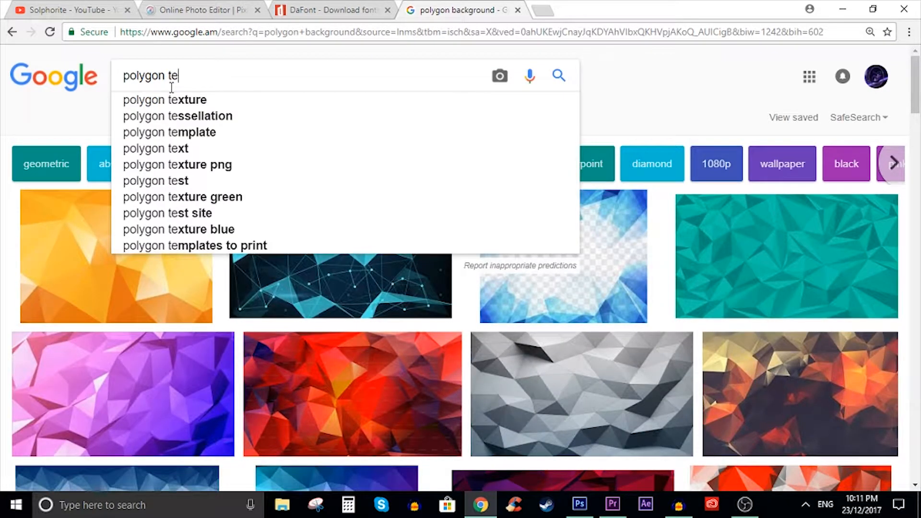
{"action": "left_click", "coordinate": [187, 98]}
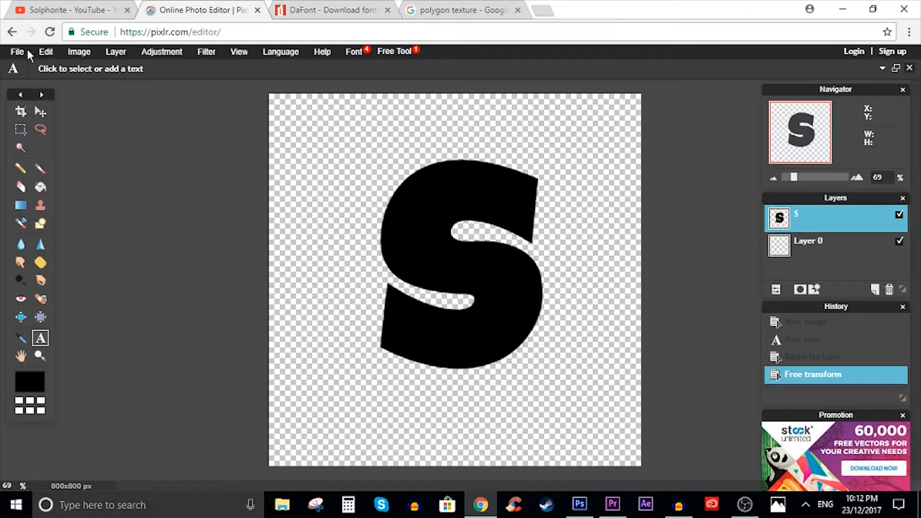
- Switch back to the Pixlr editor and open the blue polygon texture from the Downloads folder as a new layer
{"action": "left_click", "coordinate": [24, 51]}
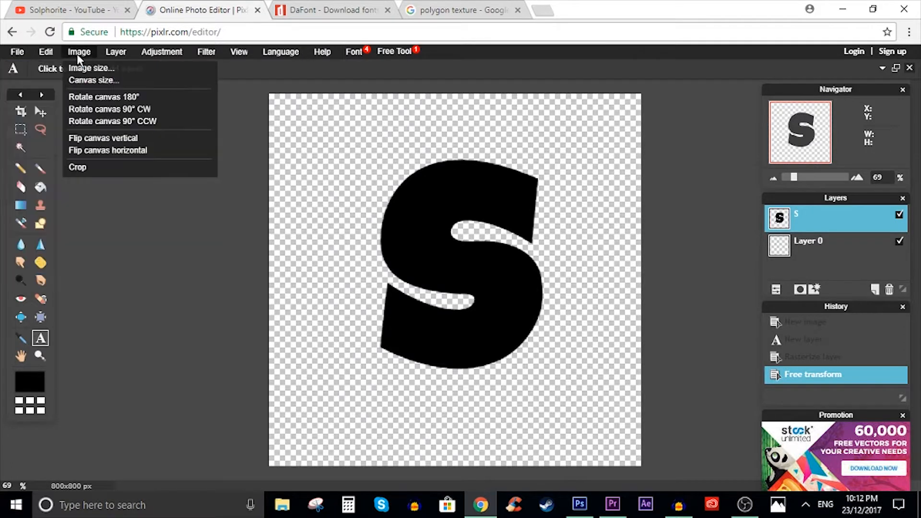
{"action": "mouse_move", "coordinate": [111, 50]}
{"action": "left_click", "coordinate": [130, 109]}
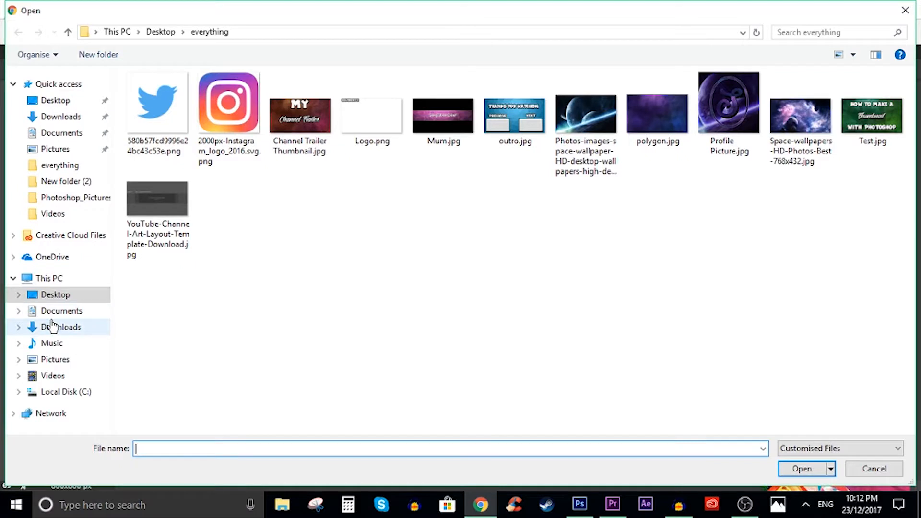
{"action": "left_click", "coordinate": [52, 327]}
{"action": "scroll", "coordinate": [695, 230], "scroll_direction": "down", "scroll_amount": 10}
{"action": "double_click", "coordinate": [851, 281]}
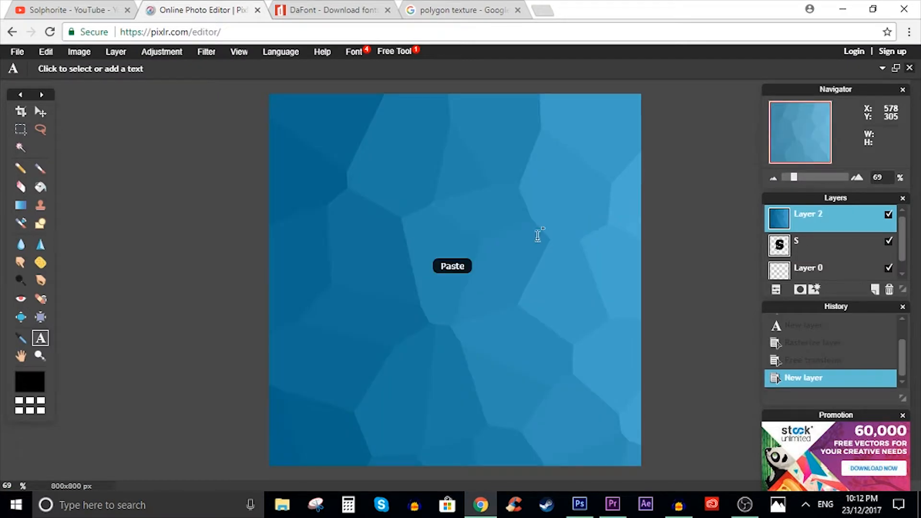
- Free-transform the polygon texture layer, resizing it, tilting it slightly clockwise and positioning it so that it covers the whole canvas
{"action": "left_click", "coordinate": [48, 54]}
{"action": "left_click", "coordinate": [96, 151]}
{"action": "left_click_drag", "start_coordinate": [269, 93], "coordinate": [470, 221]}
{"action": "left_click_drag", "start_coordinate": [628, 326], "coordinate": [300, 183]}
{"action": "left_click_drag", "start_coordinate": [128, 73], "coordinate": [158, 69]}
{"action": "left_click", "coordinate": [94, 148]}
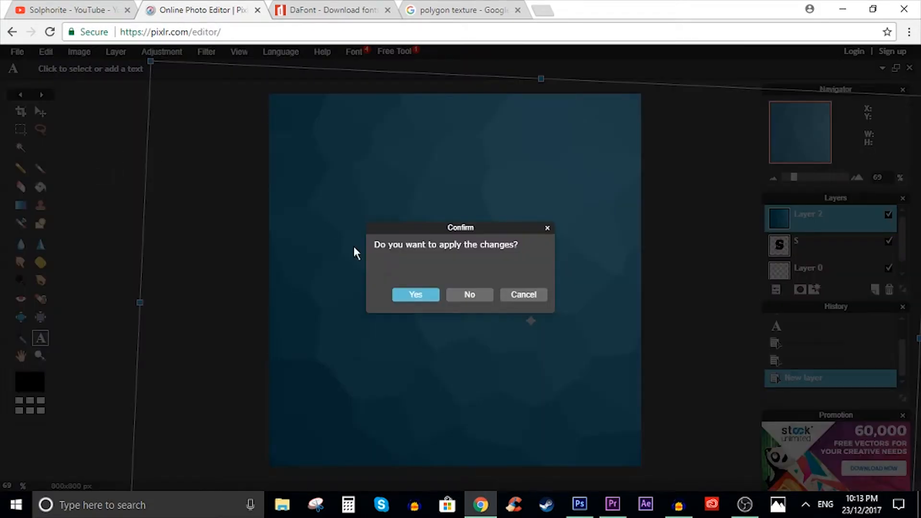
{"action": "left_click", "coordinate": [415, 294]}
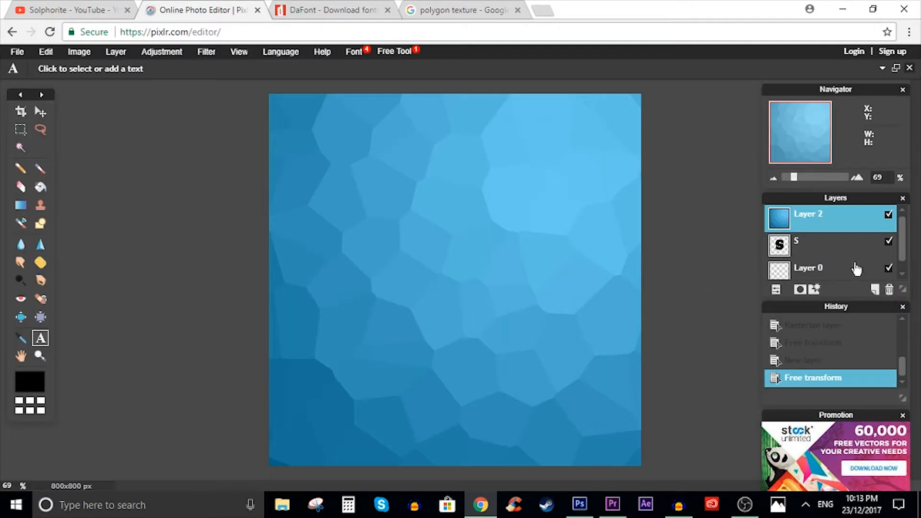
- Cut the polygon layer to the letter's outline with an inverted Wand selection from the S layer, and nudge the cutout slightly up and left
{"action": "left_click", "coordinate": [800, 246]}
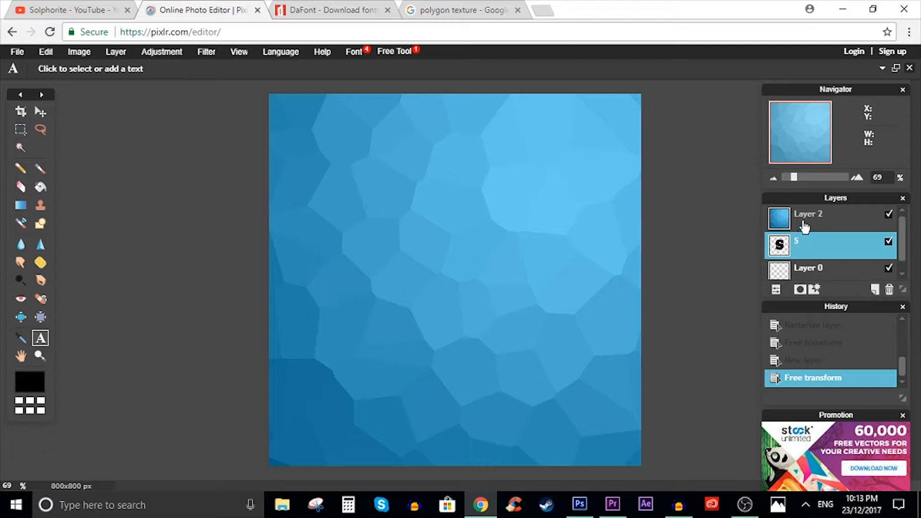
{"action": "left_click", "coordinate": [19, 151]}
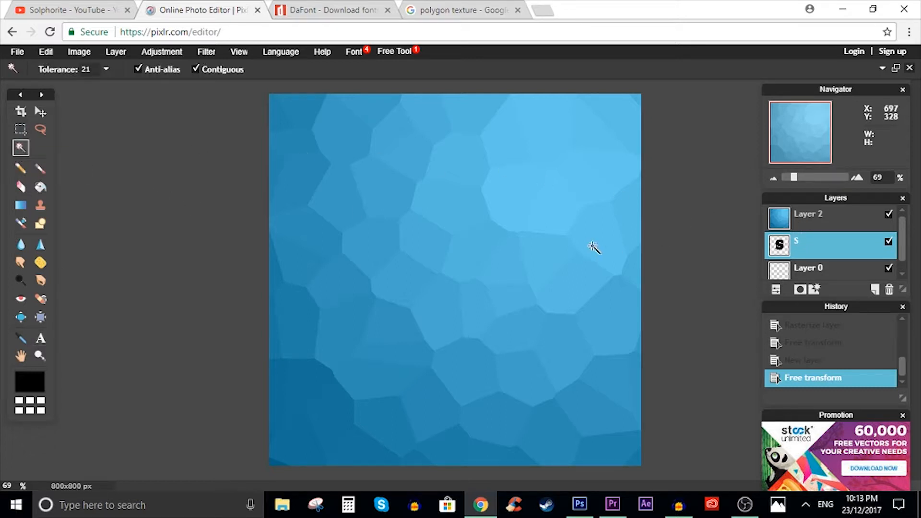
{"action": "left_click", "coordinate": [502, 238]}
{"action": "left_click", "coordinate": [501, 311]}
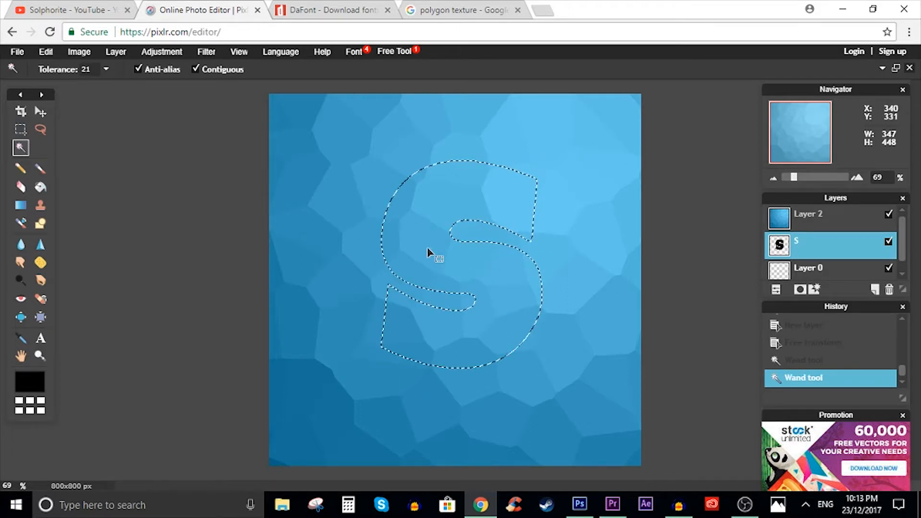
{"action": "right_click", "coordinate": [501, 271]}
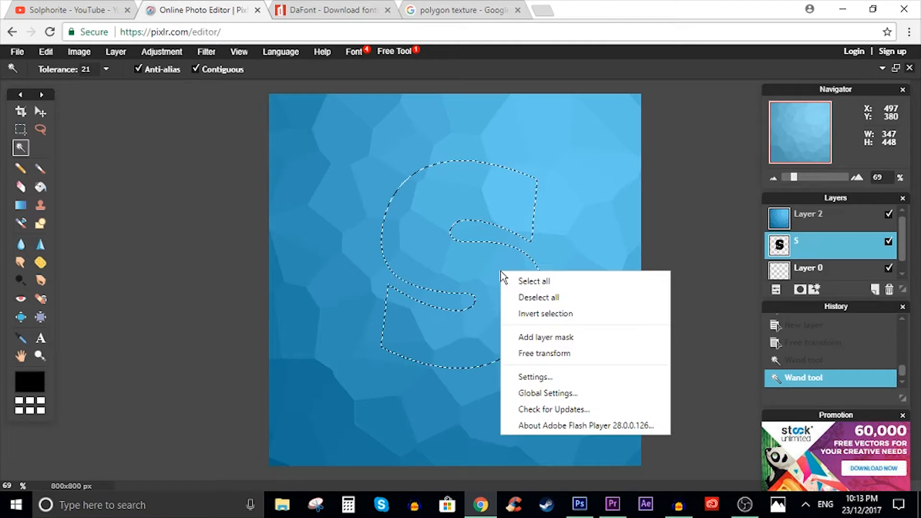
{"action": "left_click", "coordinate": [551, 315]}
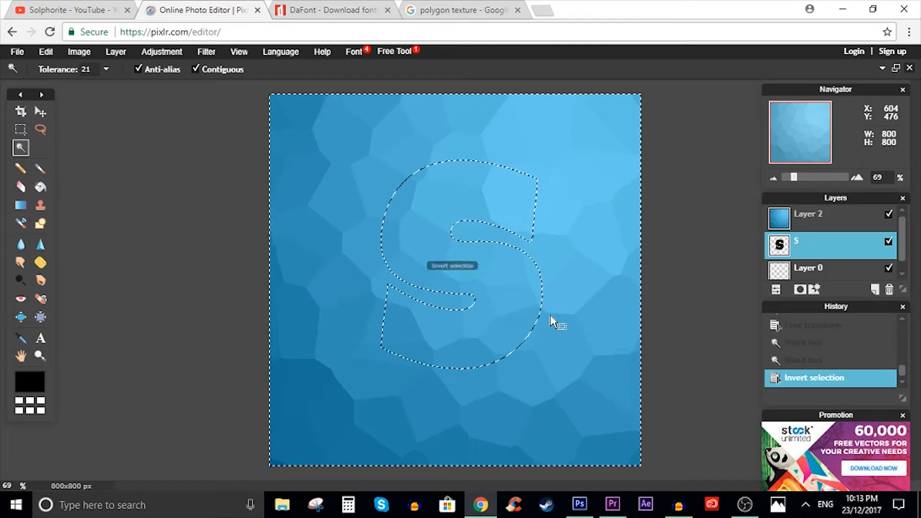
{"action": "left_click", "coordinate": [821, 225]}
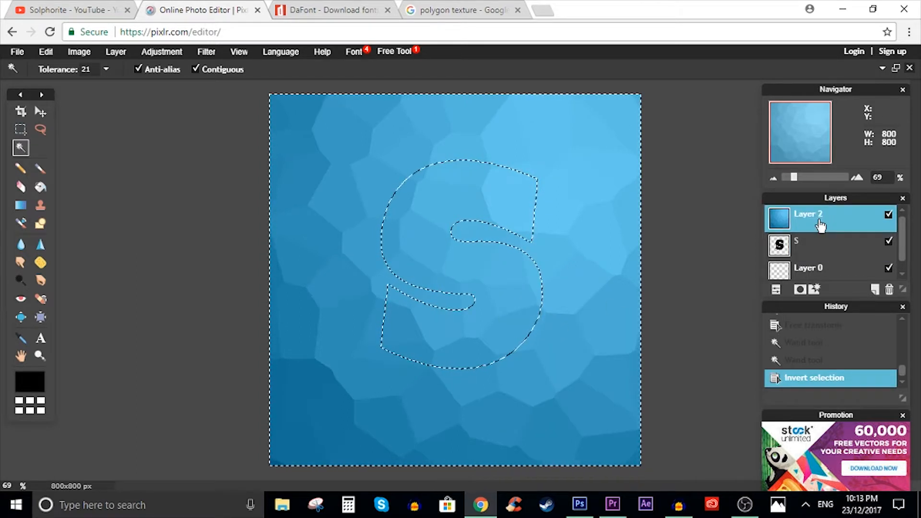
{"action": "key", "text": "Delete"}
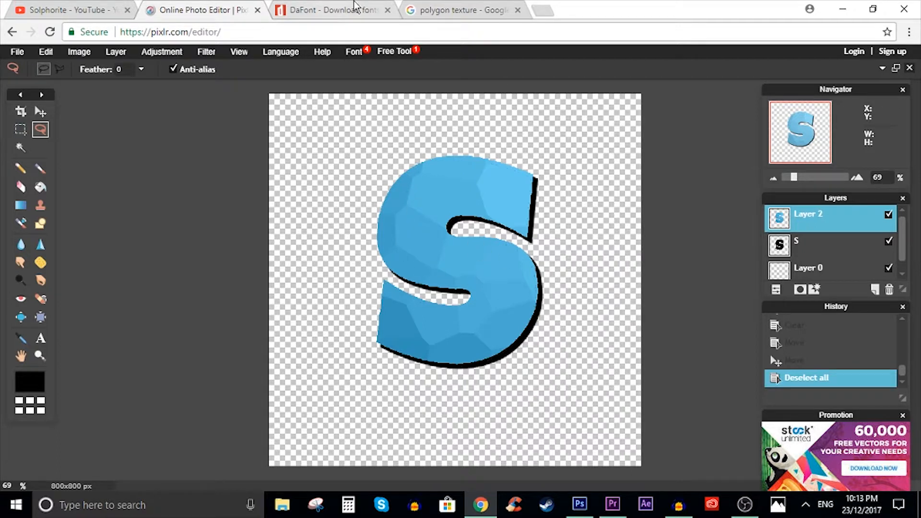
- Search Google Images for "space background", browse the pictures, and close the search tab to return to the editor
{"action": "left_click", "coordinate": [446, 9]}
{"action": "scroll", "coordinate": [358, 131], "scroll_direction": "up", "scroll_amount": 10}
{"action": "left_click_drag", "start_coordinate": [258, 76], "coordinate": [39, 93]}
{"action": "type", "text": "spac"}
{"action": "type", "text": "e"}
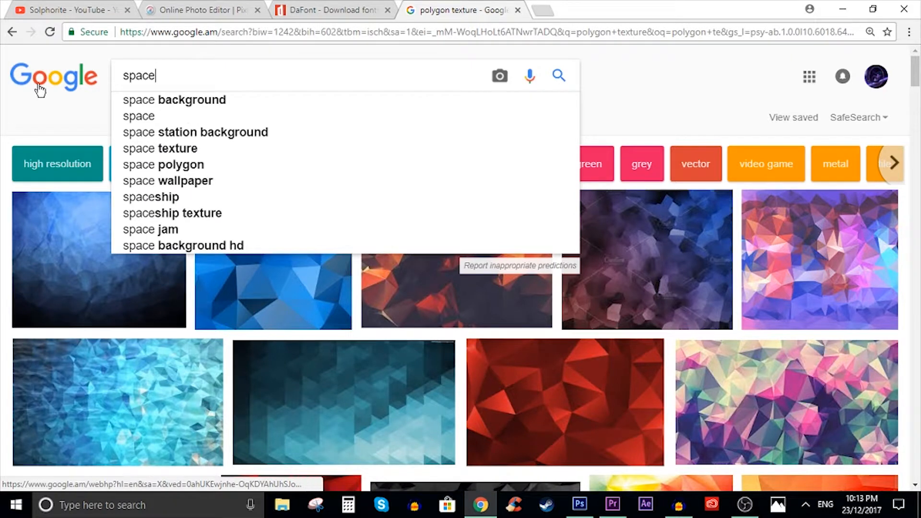
{"action": "left_click", "coordinate": [182, 101]}
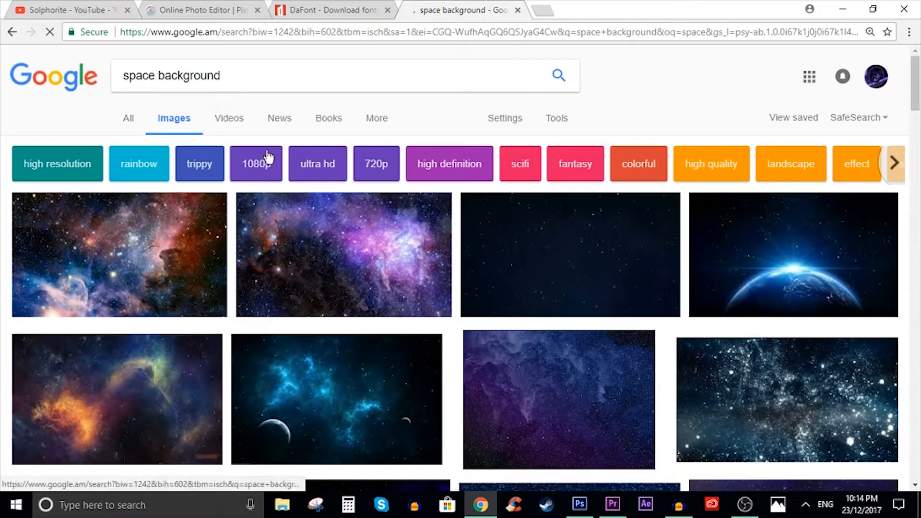
{"action": "scroll", "coordinate": [191, 307], "scroll_direction": "down", "scroll_amount": 5}
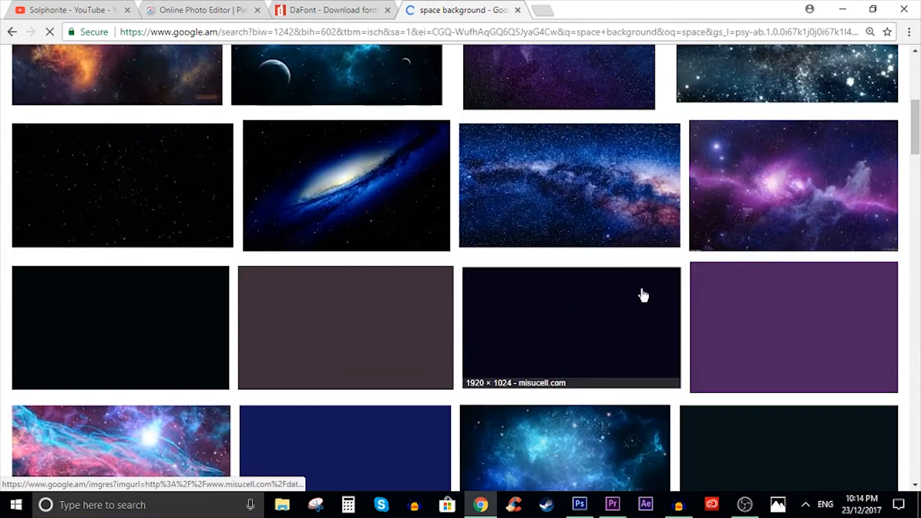
{"action": "scroll", "coordinate": [506, 360], "scroll_direction": "up", "scroll_amount": 5}
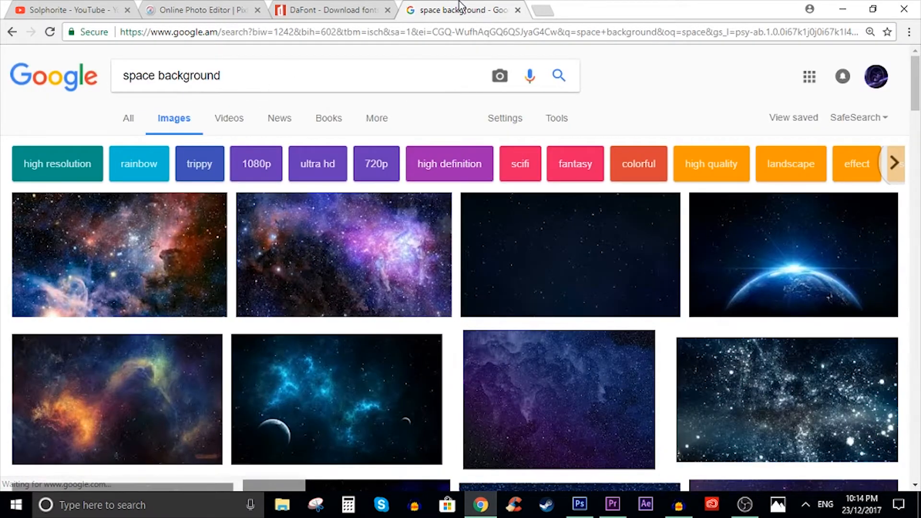
{"action": "left_click", "coordinate": [518, 9]}
{"action": "left_click", "coordinate": [223, 10]}
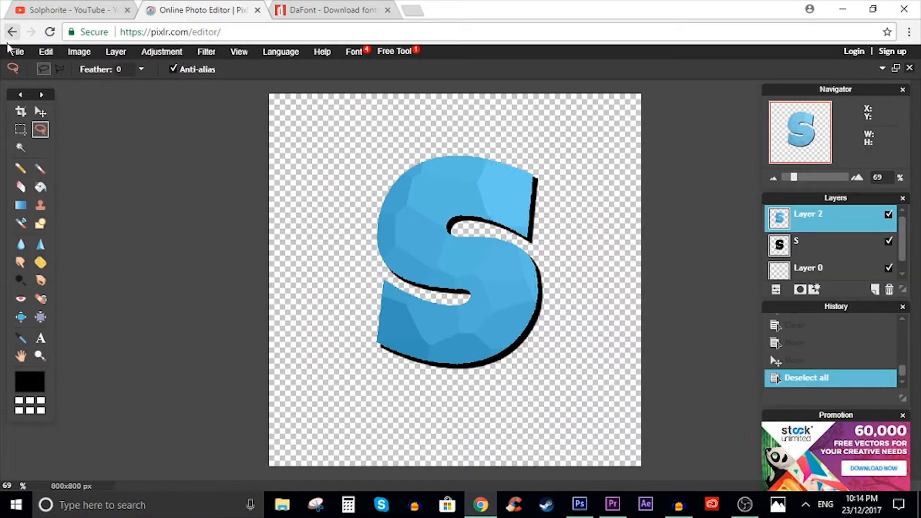
- Open the space wallpaper with the planets from the Desktop's everything folder as a new layer
{"action": "left_click", "coordinate": [116, 51]}
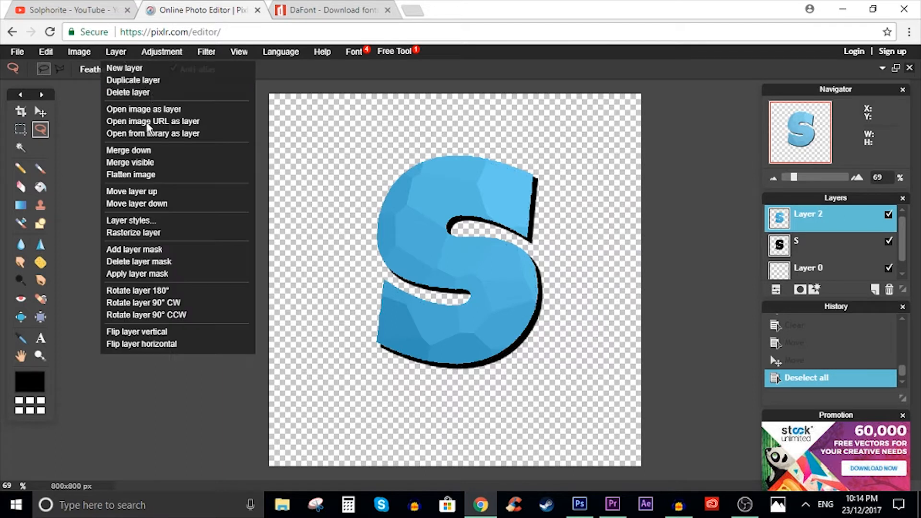
{"action": "left_click", "coordinate": [148, 122]}
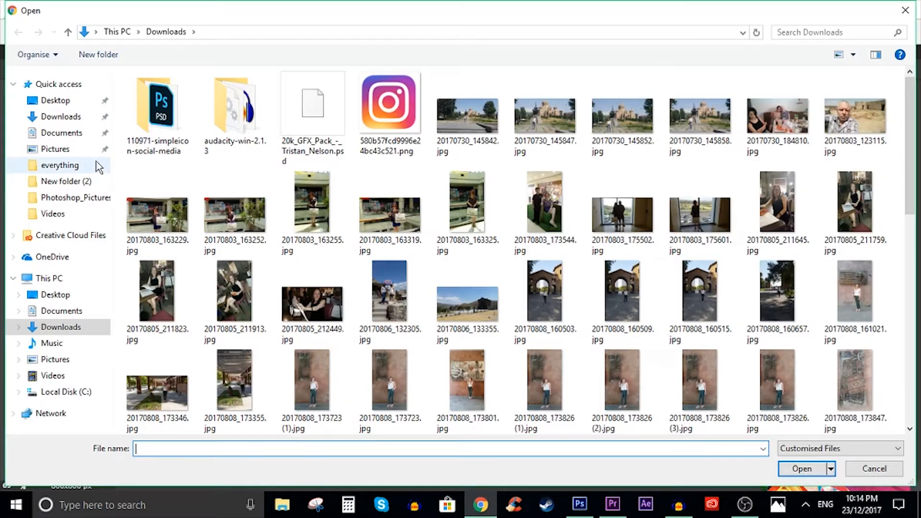
{"action": "left_click", "coordinate": [63, 294]}
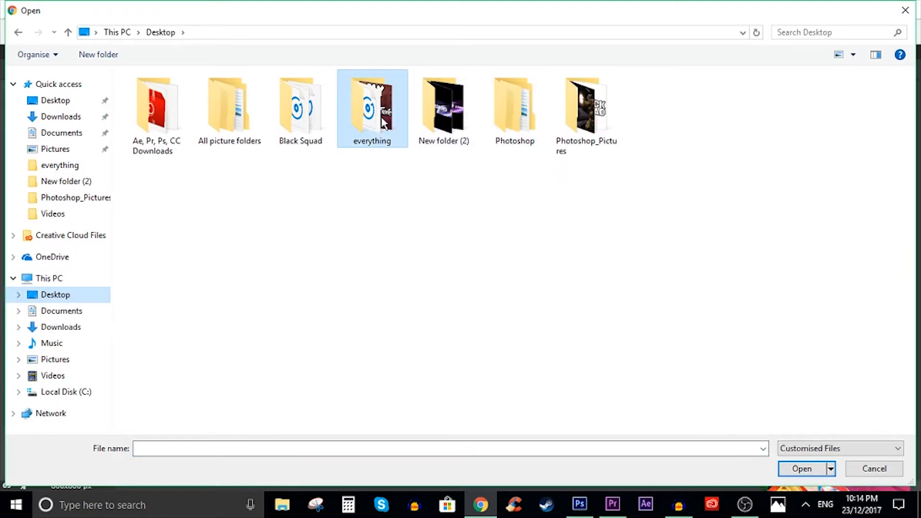
{"action": "double_click", "coordinate": [372, 111]}
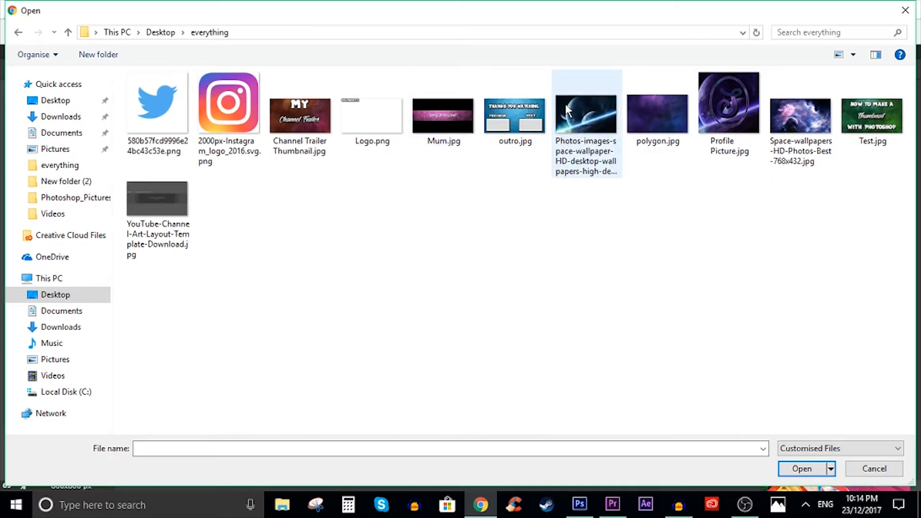
{"action": "double_click", "coordinate": [567, 118]}
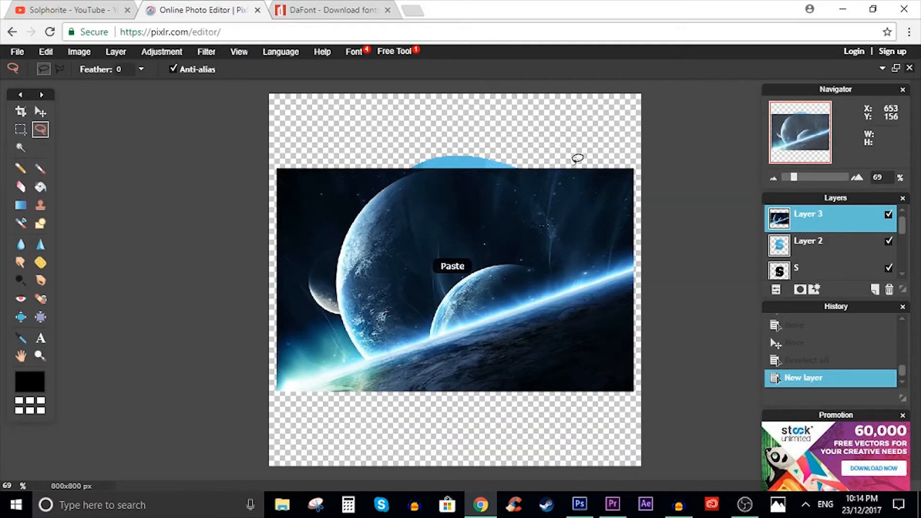
- Free-transform the space wallpaper layer, enlarging and positioning it so that it fills the whole canvas
{"action": "left_click", "coordinate": [46, 52]}
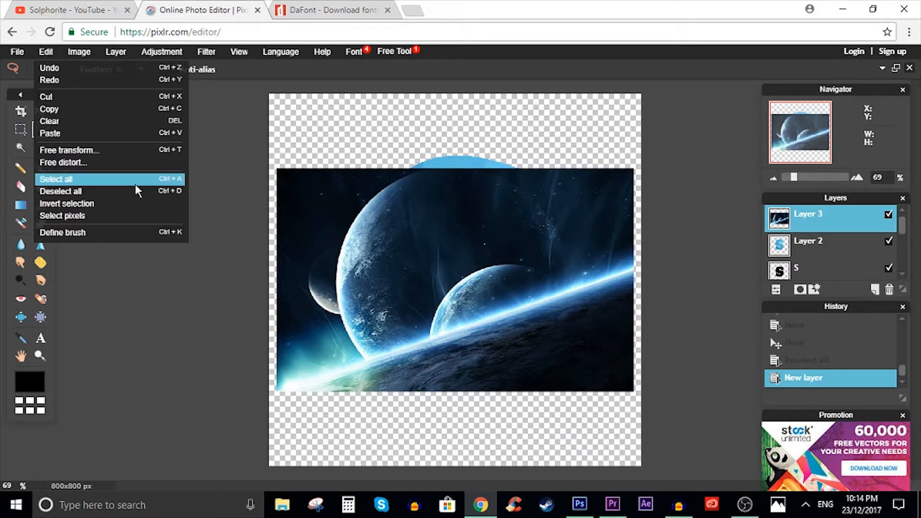
{"action": "left_click", "coordinate": [122, 161]}
{"action": "left_click_drag", "start_coordinate": [633, 168], "coordinate": [757, 69]}
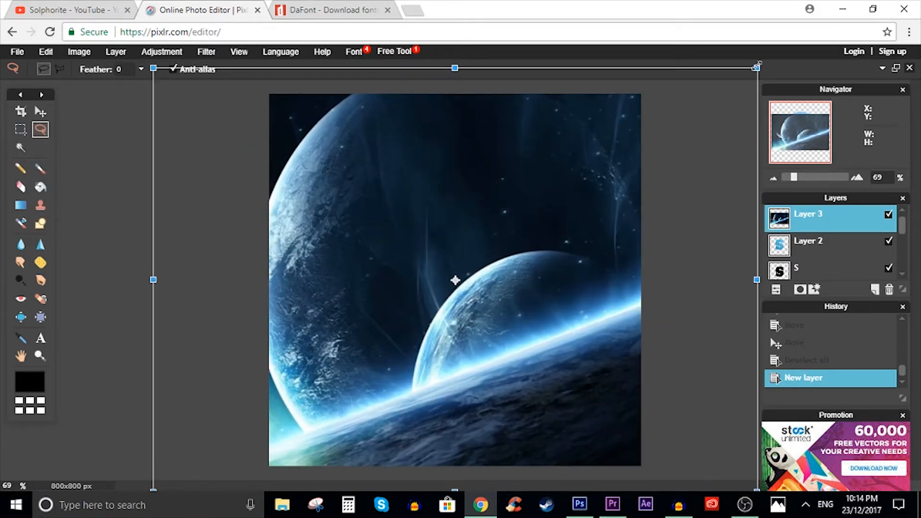
{"action": "left_click_drag", "start_coordinate": [624, 199], "coordinate": [640, 201]}
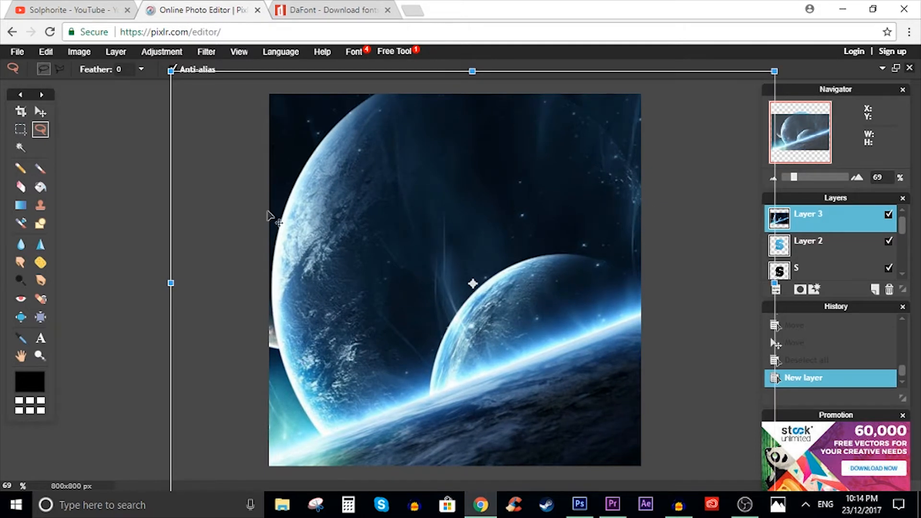
{"action": "left_click_drag", "start_coordinate": [315, 249], "coordinate": [307, 240]}
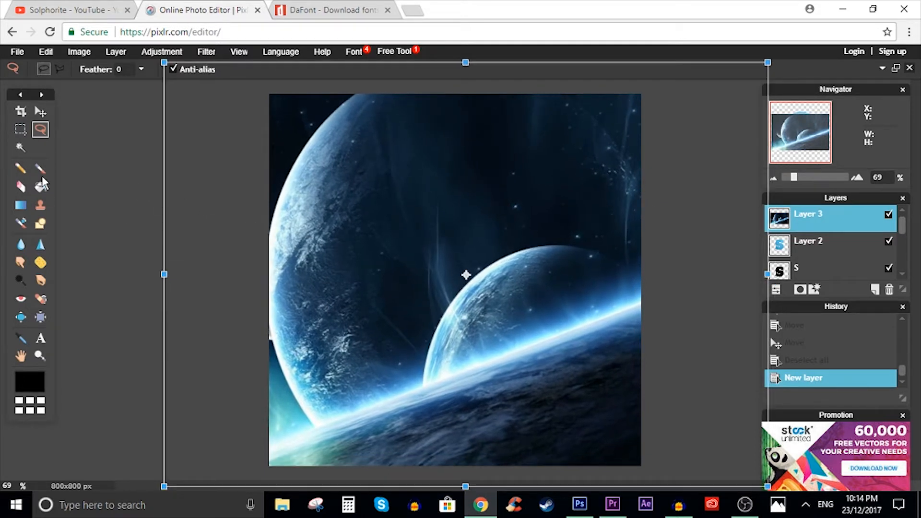
{"action": "left_click", "coordinate": [104, 121]}
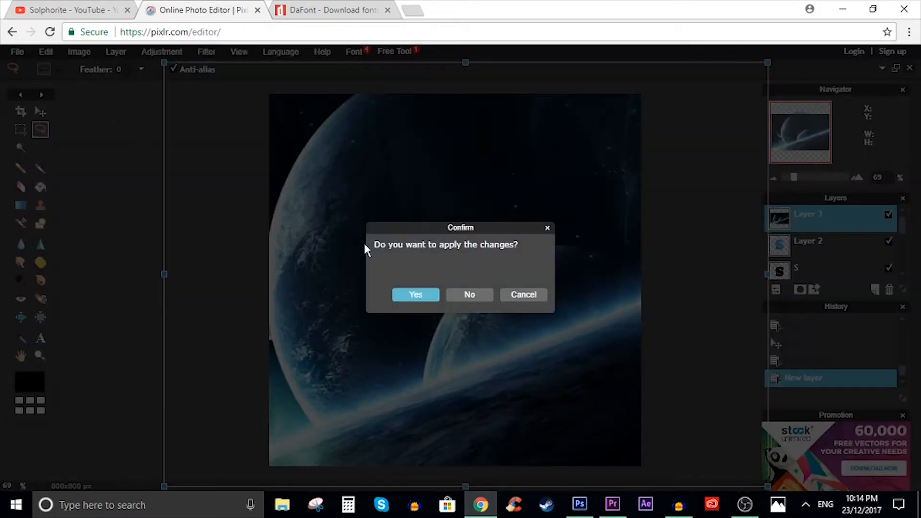
{"action": "left_click", "coordinate": [413, 294]}
- Reorder the layers so that the polygon letter and the black S both lie above the space wallpaper
{"action": "left_click", "coordinate": [823, 244]}
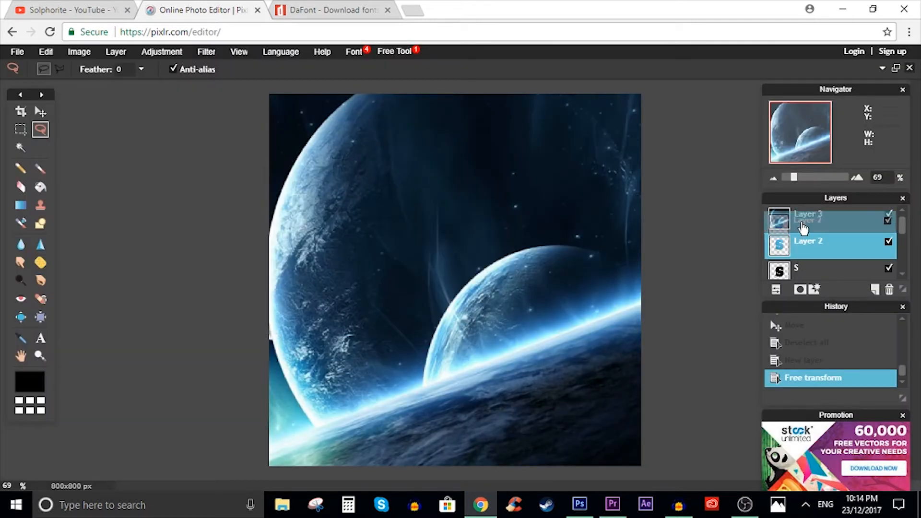
{"action": "mouse_move", "coordinate": [806, 222]}
{"action": "left_mouse_down"}
{"action": "mouse_move", "coordinate": [804, 265]}
{"action": "mouse_move", "coordinate": [806, 216]}
{"action": "left_mouse_up"}
{"action": "left_click_drag", "start_coordinate": [800, 247], "coordinate": [805, 218]}
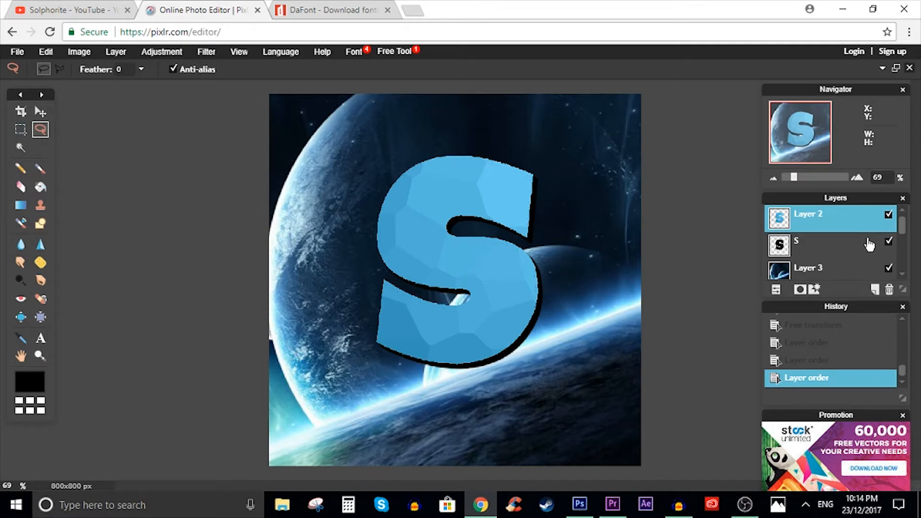
{"action": "left_click", "coordinate": [207, 52]}
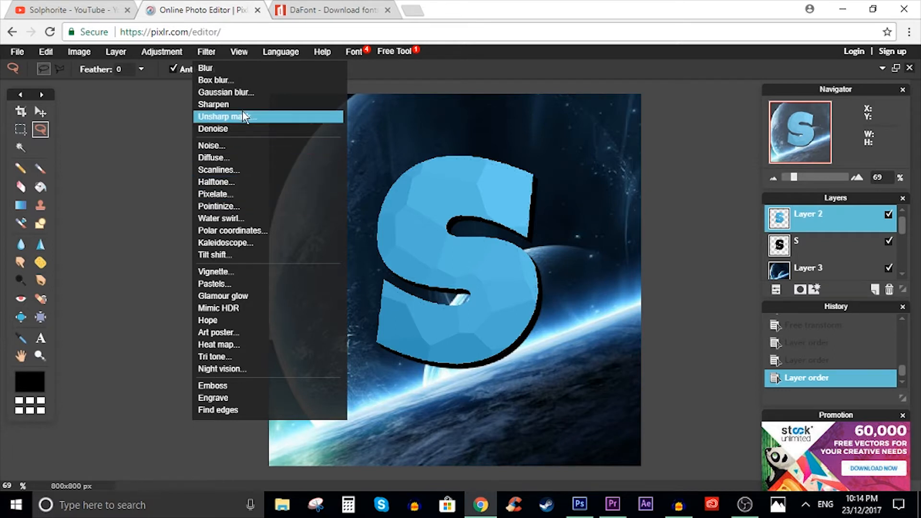
{"action": "left_click", "coordinate": [243, 92]}
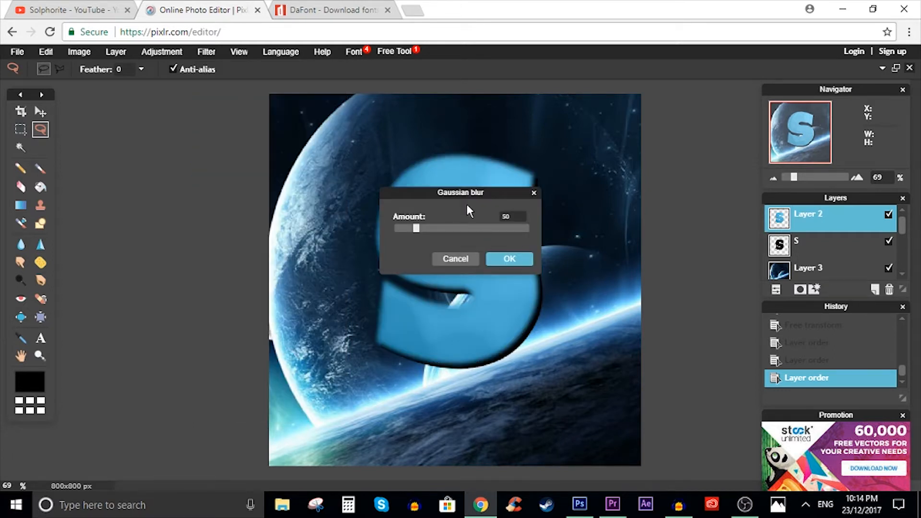
{"action": "left_click", "coordinate": [534, 193]}
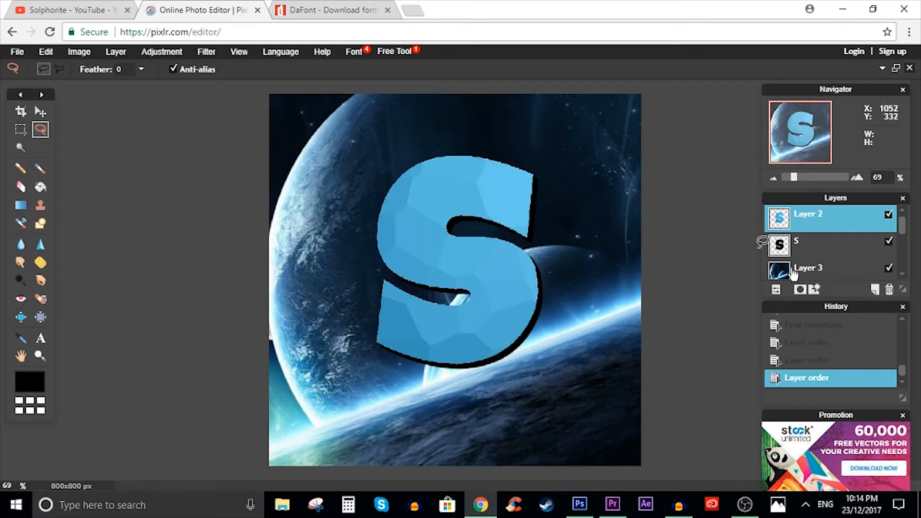
- Apply a Gaussian blur with an amount of 89 to the space wallpaper on Layer 3
{"action": "left_click", "coordinate": [821, 270]}
{"action": "left_click", "coordinate": [206, 52]}
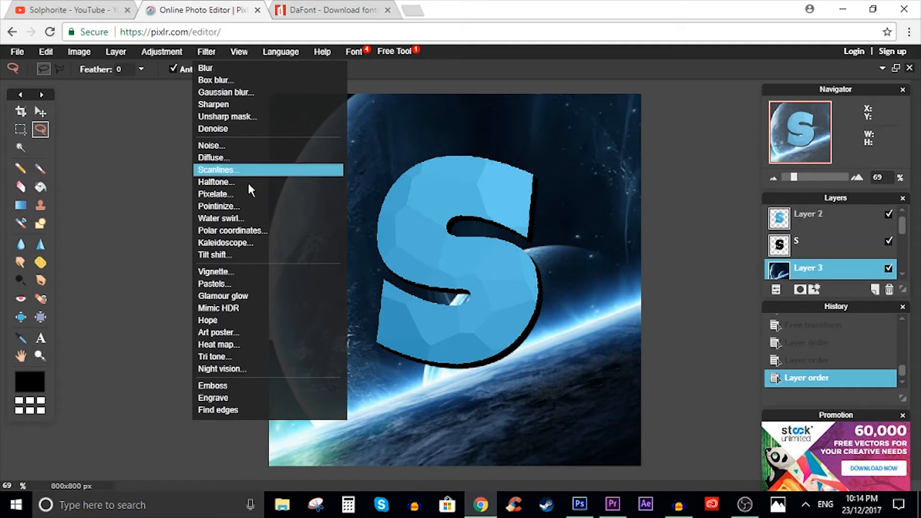
{"action": "left_click", "coordinate": [241, 91]}
{"action": "left_click_drag", "start_coordinate": [437, 211], "coordinate": [652, 248]}
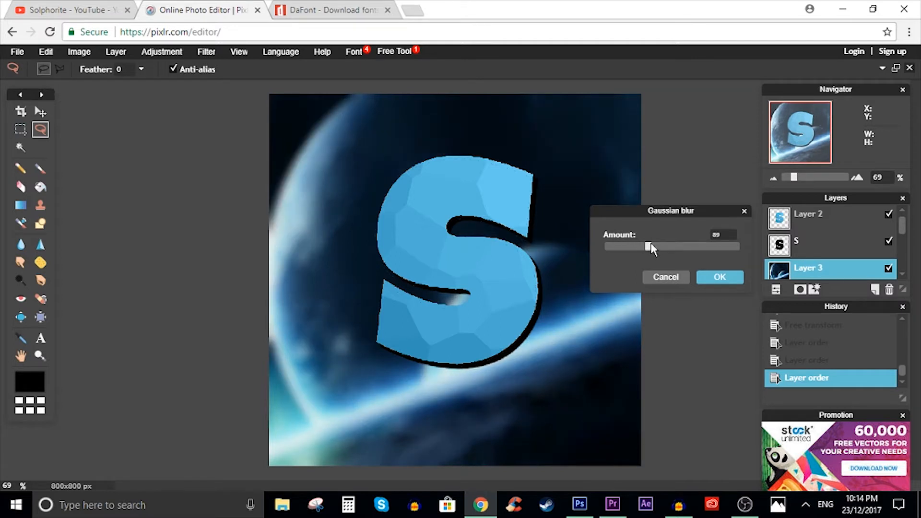
{"action": "left_click", "coordinate": [726, 279]}
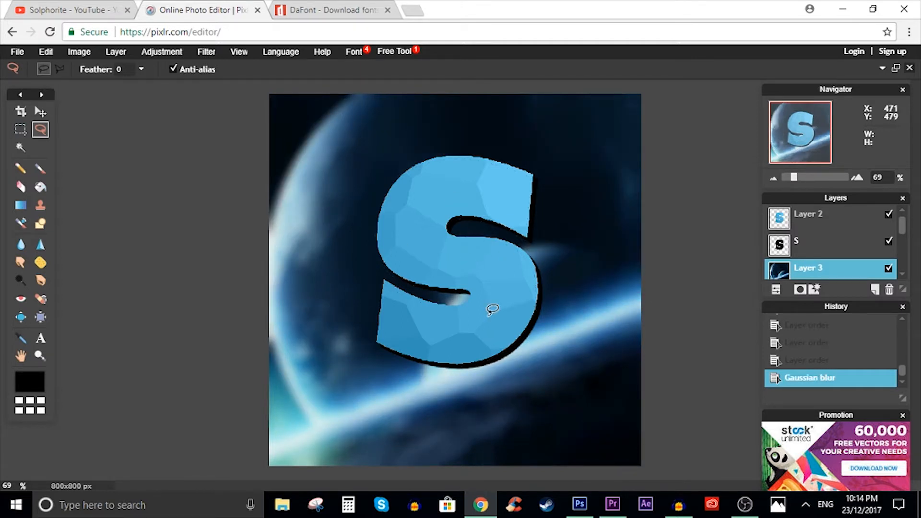
- Shift the hue of the blurred space wallpaper on Layer 3 slightly toward teal with a Hue & Saturation adjustment
{"action": "left_click", "coordinate": [206, 51]}
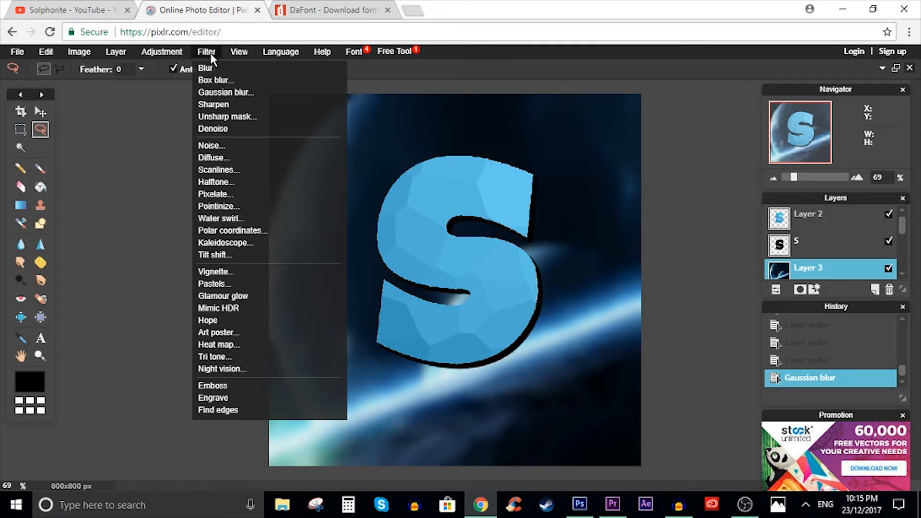
{"action": "mouse_move", "coordinate": [178, 55]}
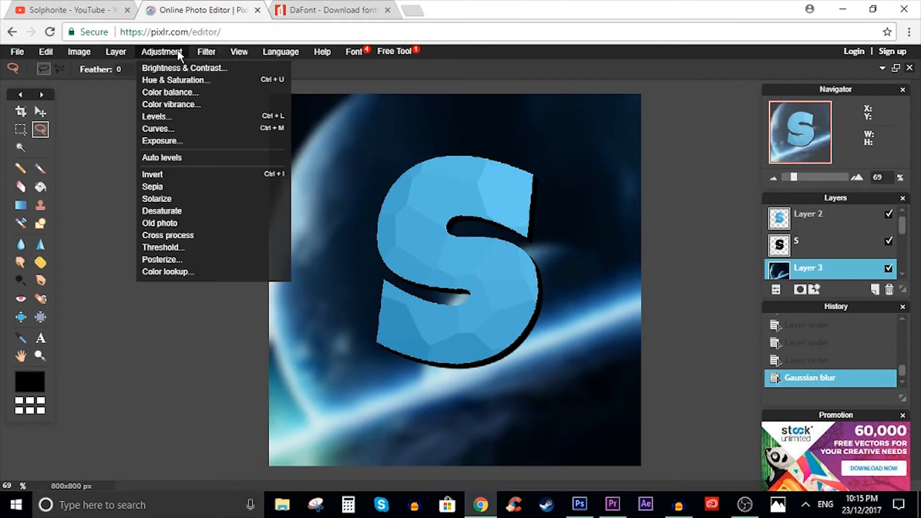
{"action": "left_click", "coordinate": [181, 80]}
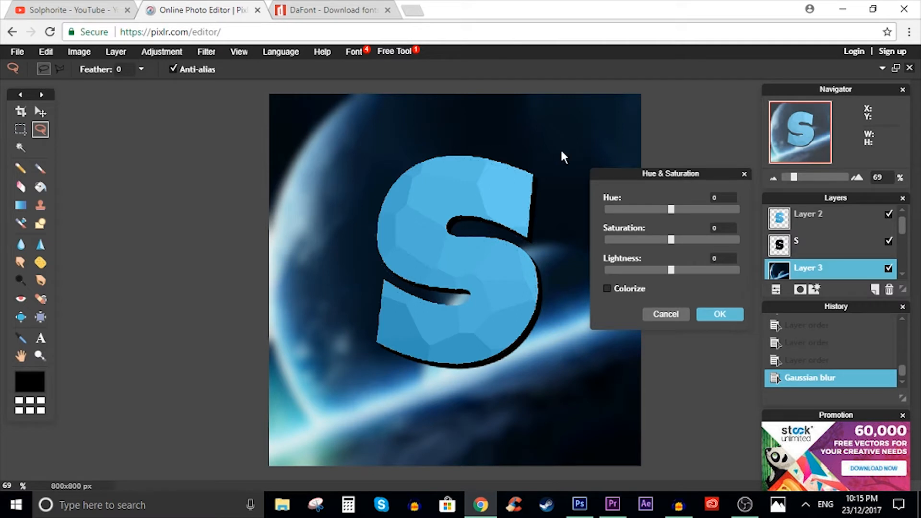
{"action": "left_click_drag", "start_coordinate": [645, 209], "coordinate": [680, 211]}
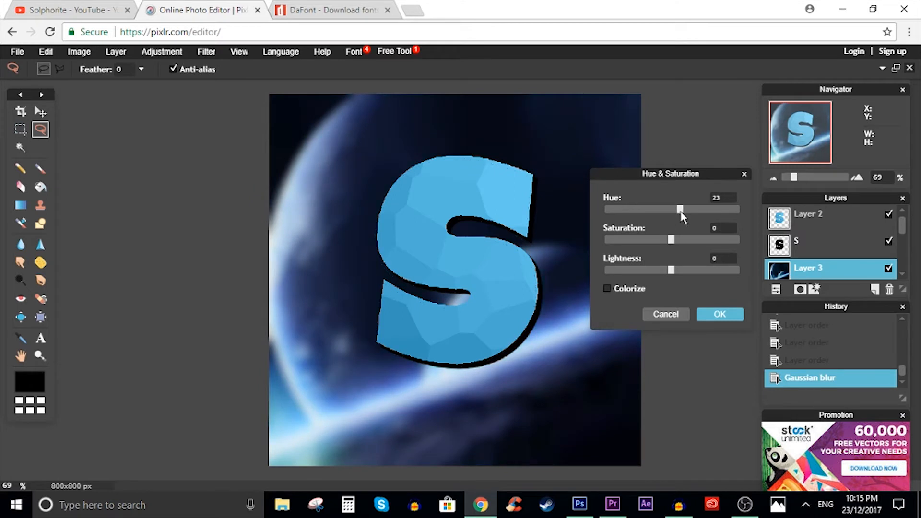
{"action": "left_click", "coordinate": [722, 316]}
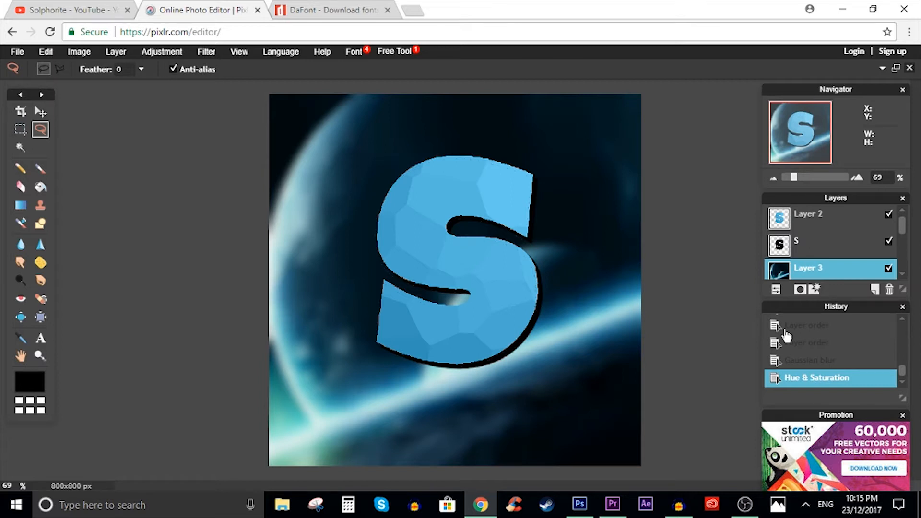
{"action": "mouse_move", "coordinate": [745, 514]}
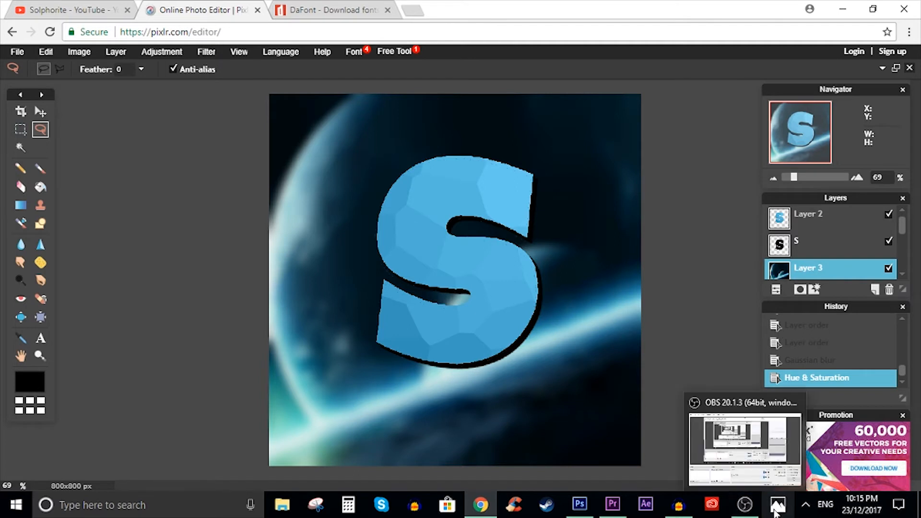
{"action": "left_click", "coordinate": [678, 504]}
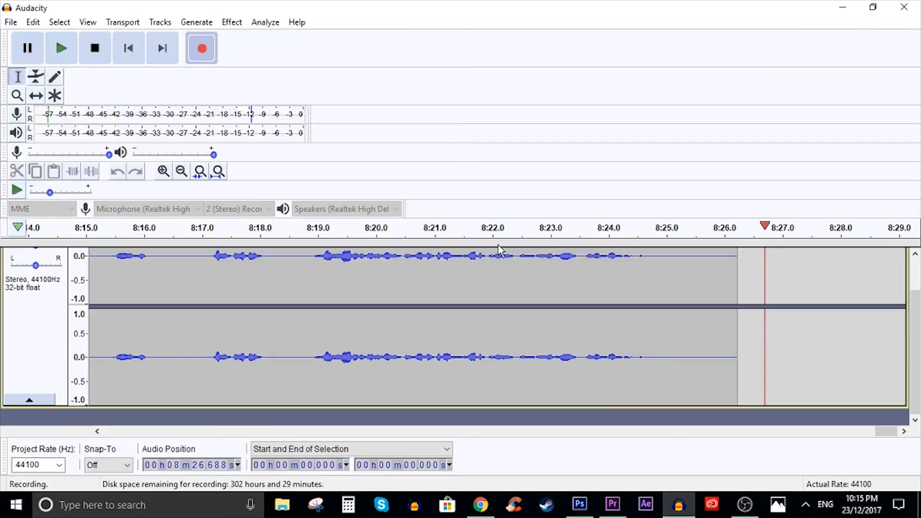
{"action": "left_click", "coordinate": [95, 49]}
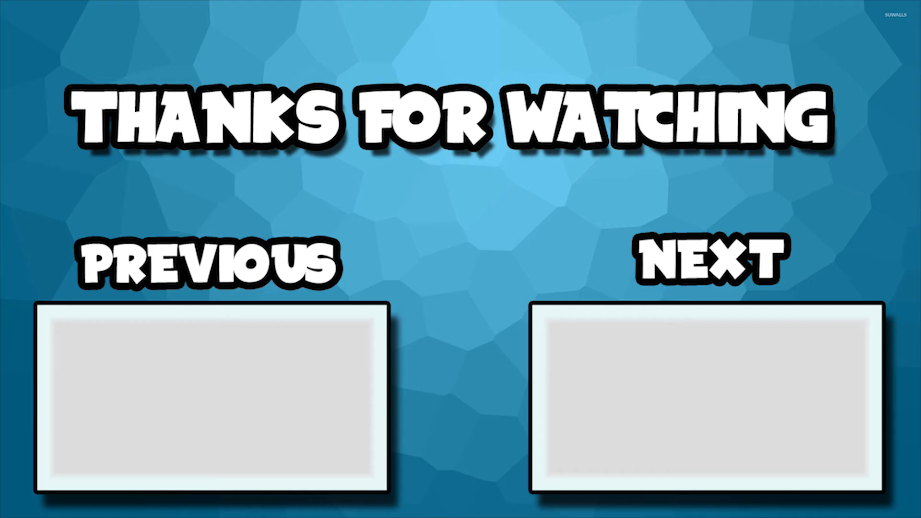